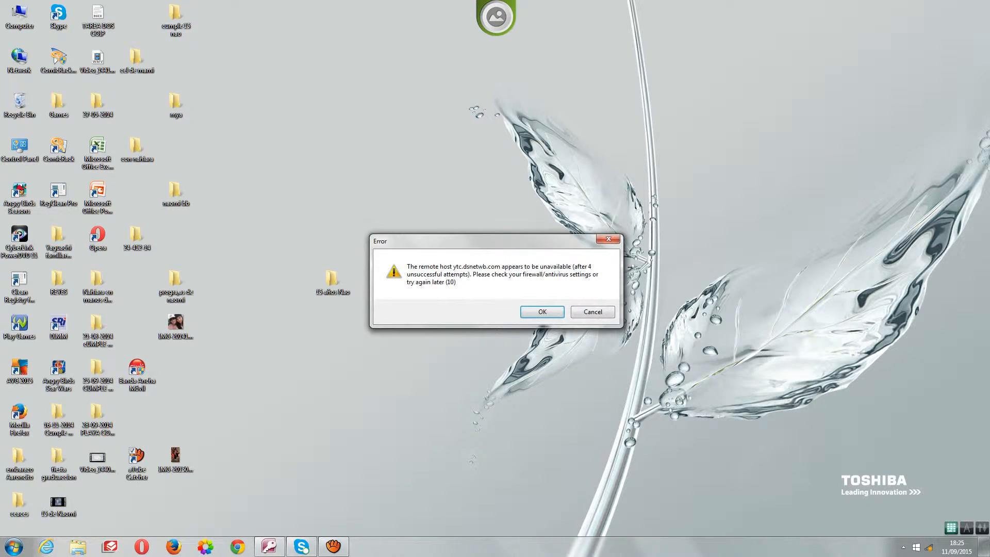
Step: Dismiss the connection error and the aTube Catcher launcher, and minimize the recorder window to clear the desktop
{"action": "key", "text": "Return"}
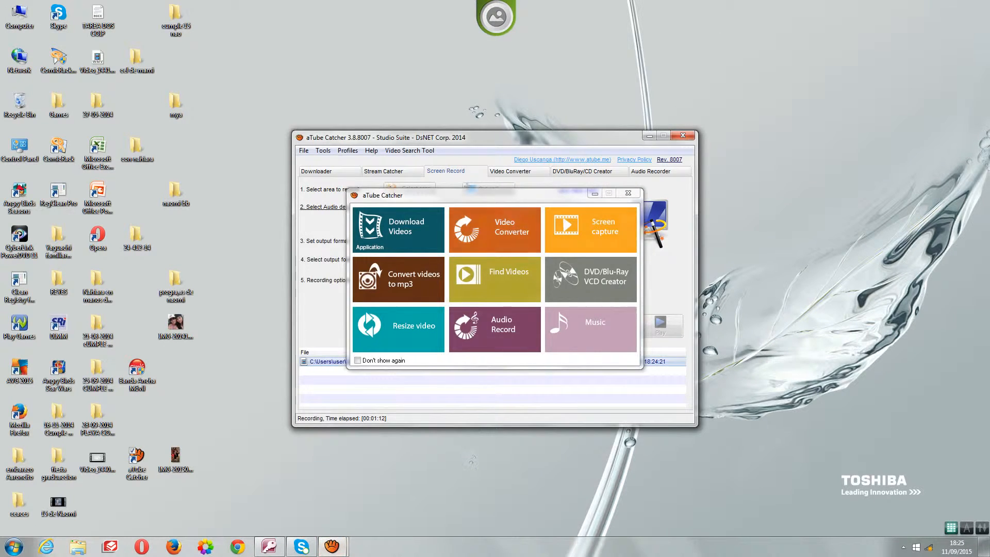
{"action": "left_click", "coordinate": [627, 193]}
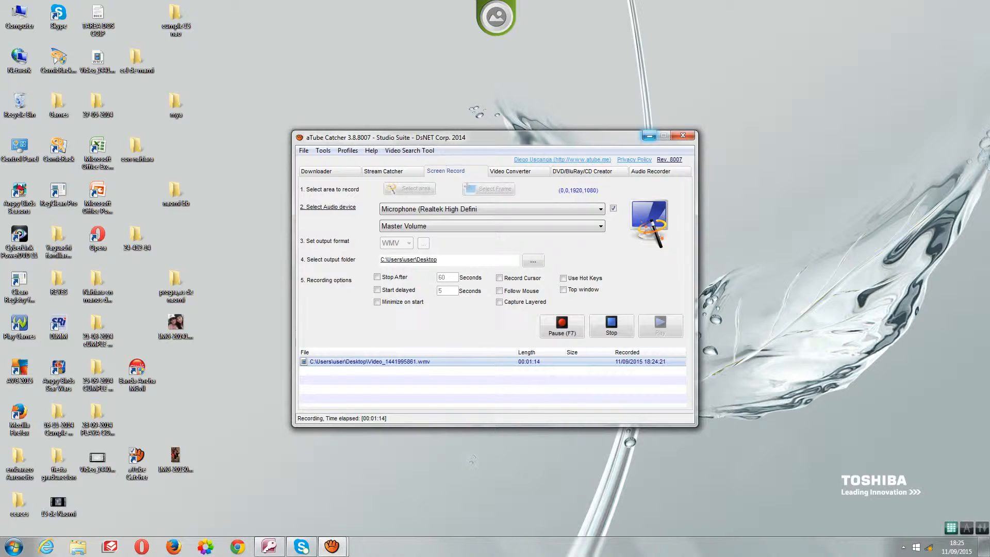
{"action": "left_click", "coordinate": [649, 135]}
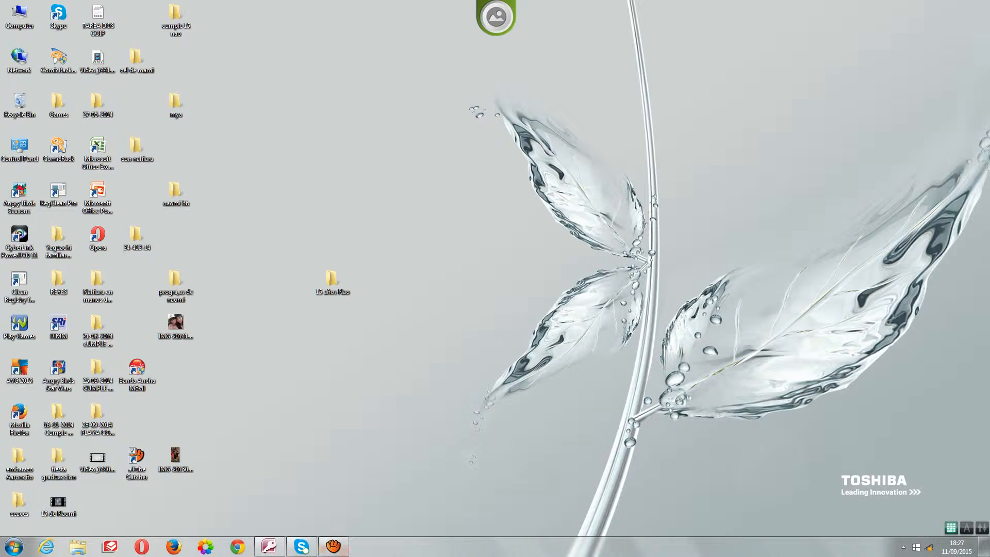
{"action": "mouse_move", "coordinate": [333, 546]}
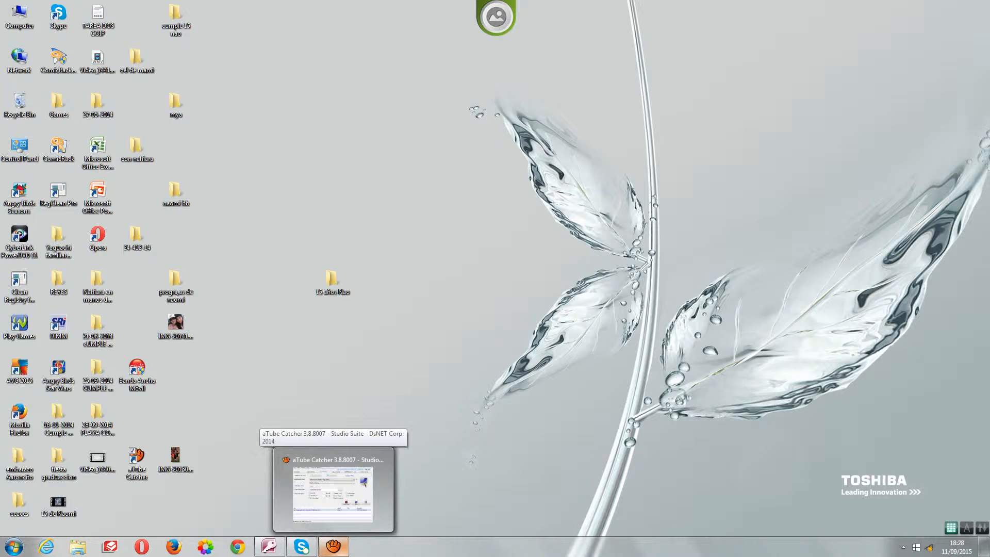
{"action": "left_click", "coordinate": [332, 492]}
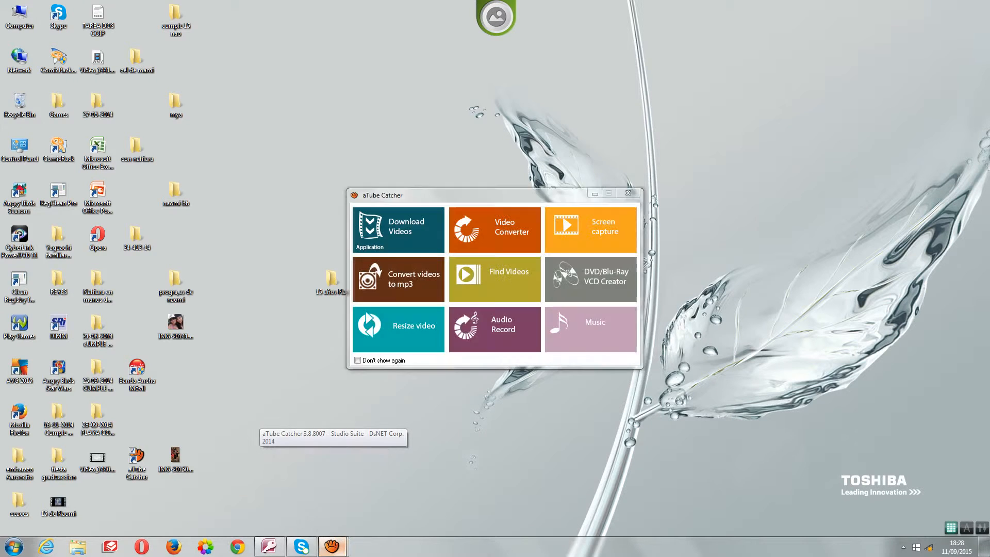
{"action": "left_click", "coordinate": [628, 193]}
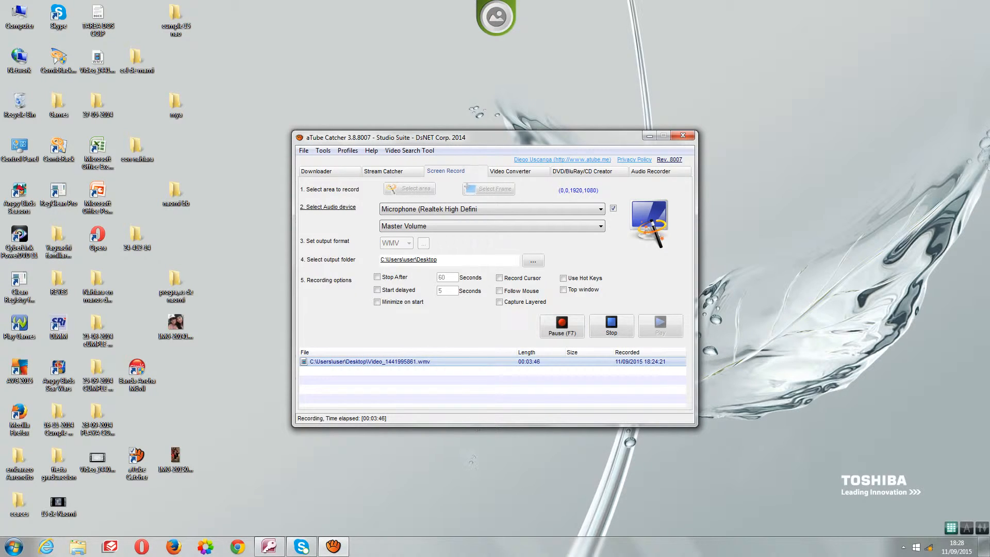
{"action": "left_click", "coordinate": [649, 136]}
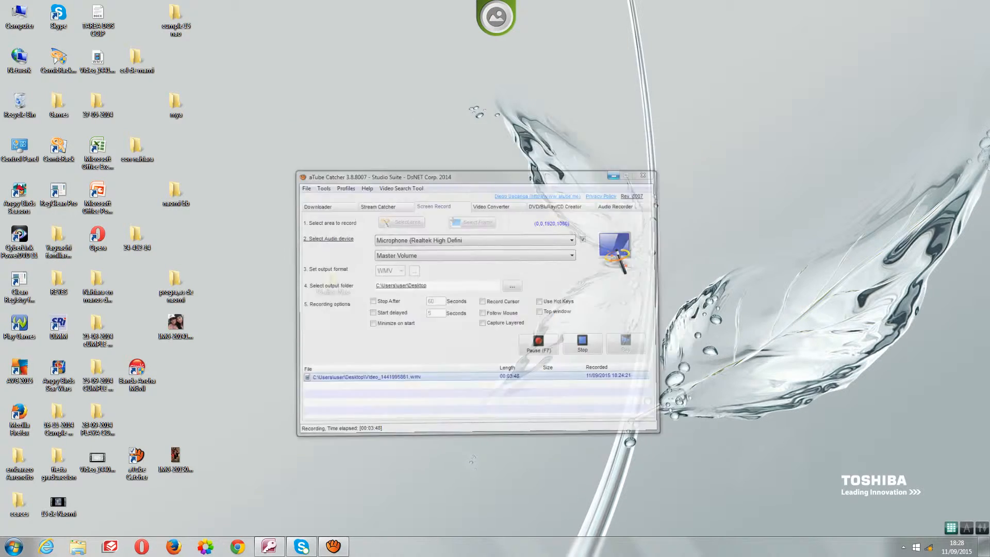
Step: Switch to Microsoft Access and save Tabla1 under the name pacientes
{"action": "left_click", "coordinate": [269, 546]}
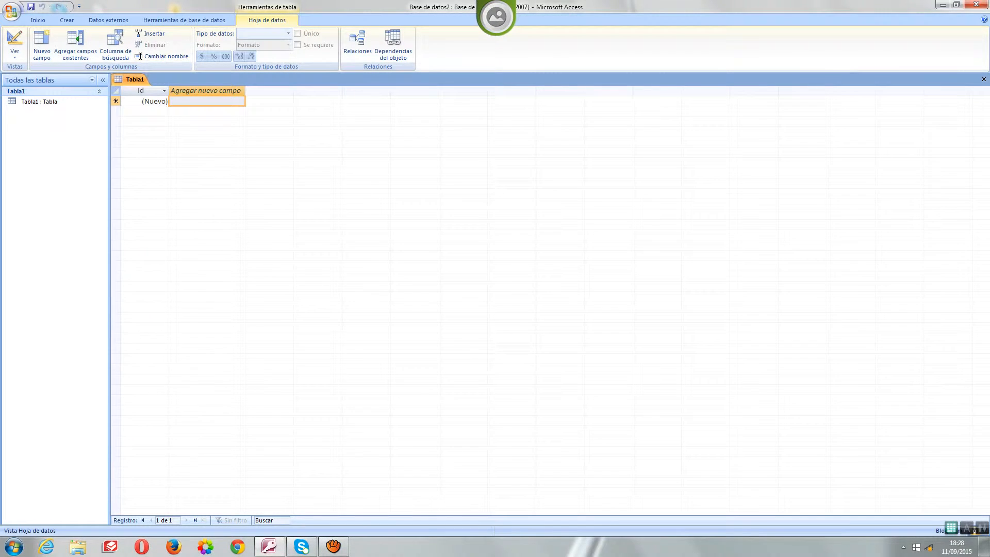
{"action": "right_click", "coordinate": [135, 79]}
{"action": "left_click", "coordinate": [85, 83]}
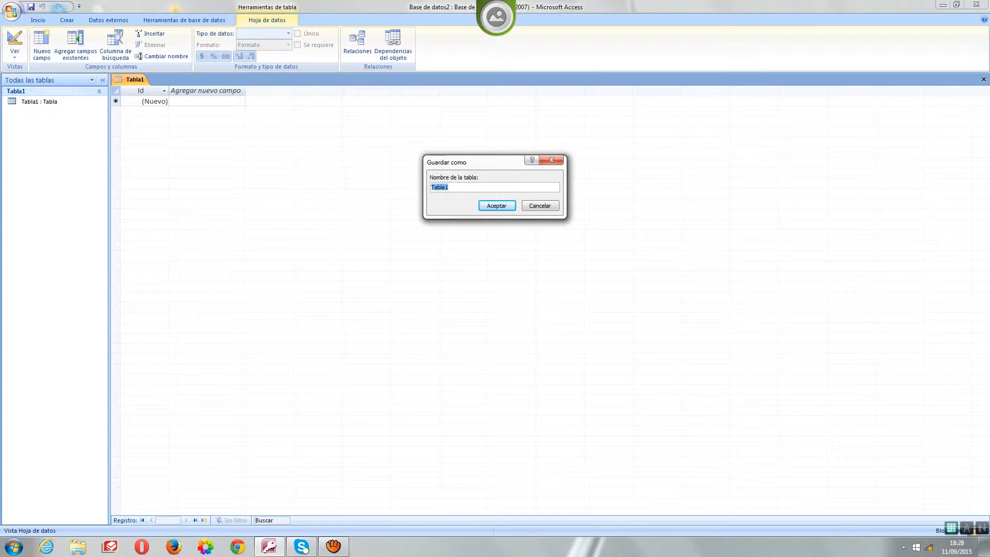
{"action": "key", "text": "BackSpace"}
{"action": "type", "text": "pacientes"}
{"action": "key", "text": "Return"}
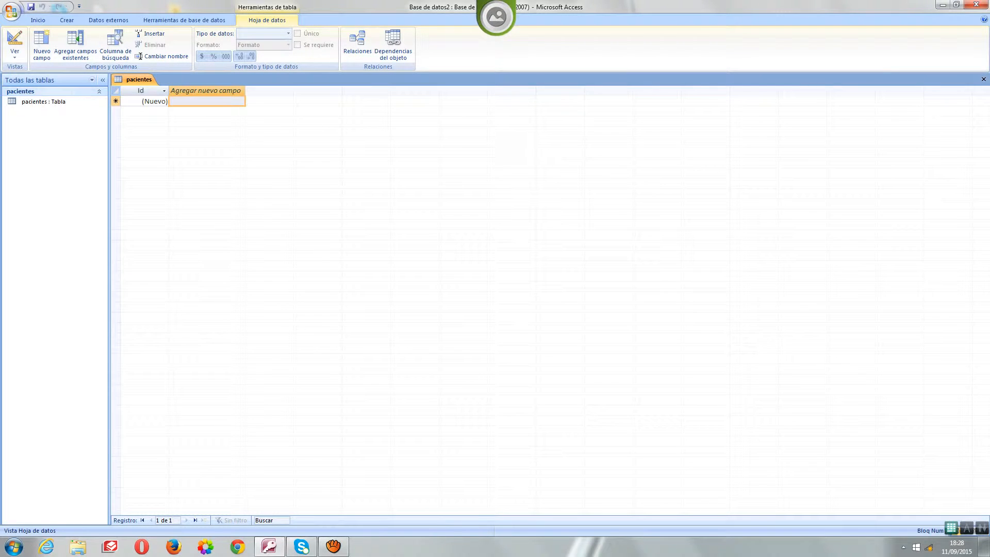
Step: Show the pacientes table in Design view and rename its Id field to cod_paciente
{"action": "right_click", "coordinate": [137, 79]}
{"action": "left_click", "coordinate": [93, 123]}
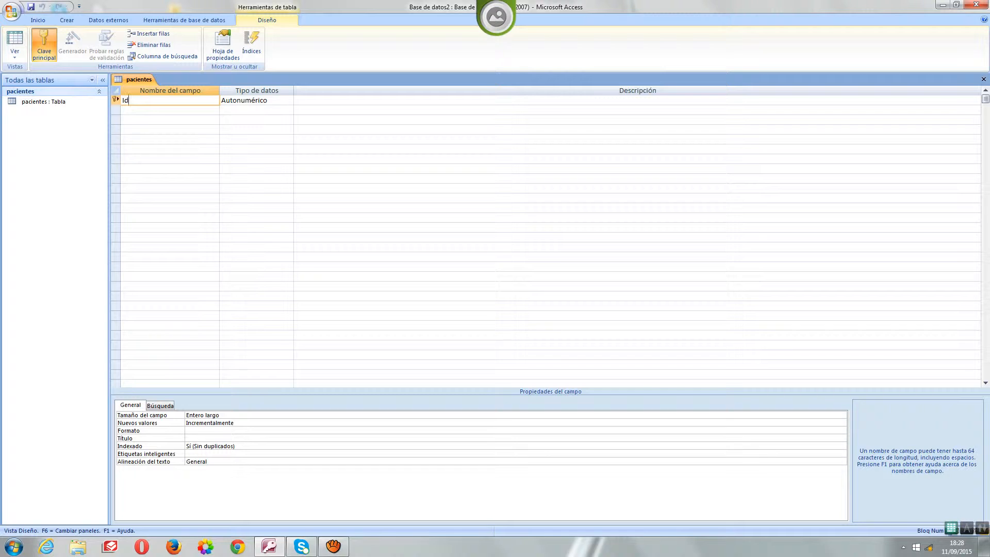
{"action": "key", "text": "BackSpace"}
{"action": "key", "text": "BackSpace"}
{"action": "type", "text": "coo"}
{"action": "type", "text": "_pc"}
{"action": "type", "text": "a"}
{"action": "key", "text": "BackSpace"}
{"action": "key", "text": "BackSpace"}
{"action": "type", "text": "aciente"}
{"action": "key", "text": "Tab"}
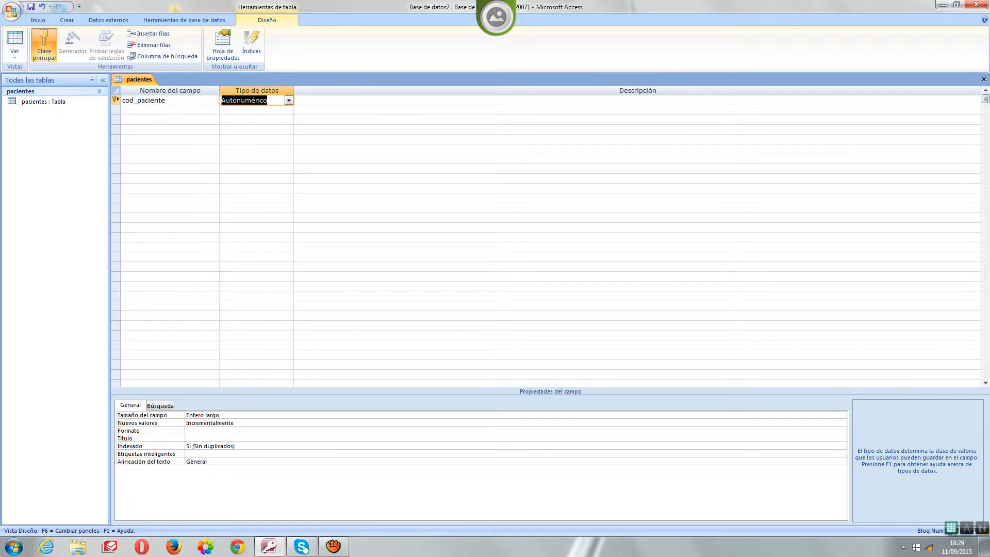
Step: Set the data type of cod_paciente to Texto and add a second field nomb of type Texto
{"action": "left_click", "coordinate": [289, 100]}
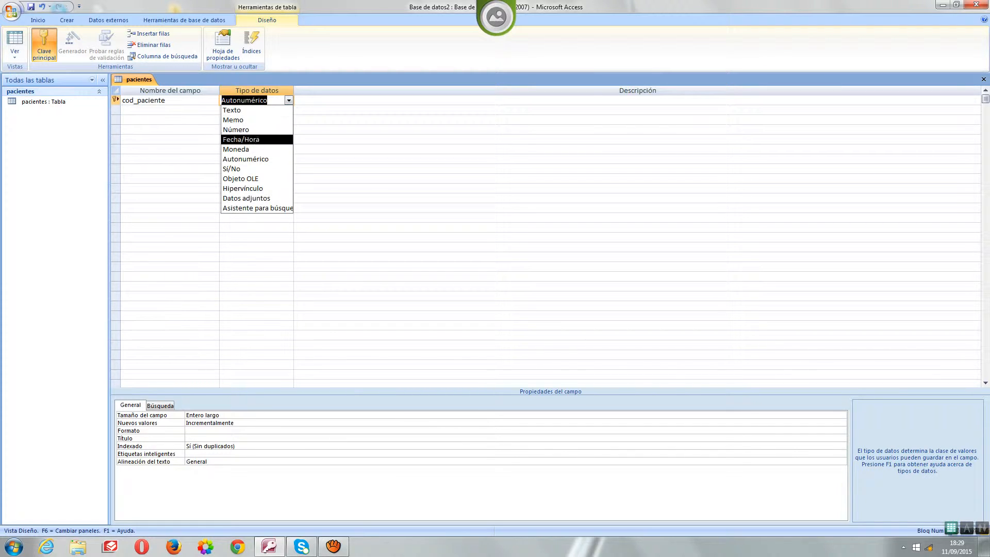
{"action": "left_click", "coordinate": [243, 110]}
{"action": "left_click", "coordinate": [171, 110]}
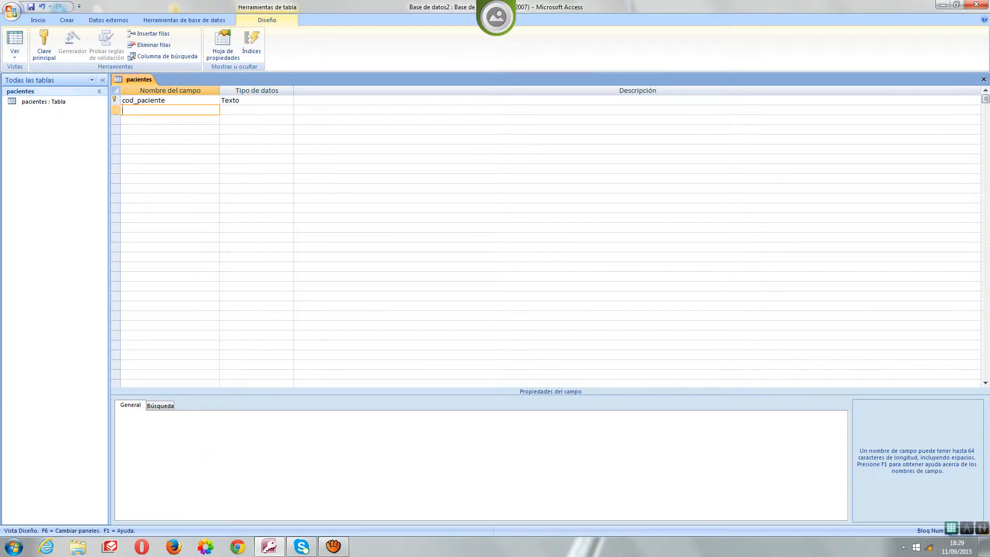
{"action": "type", "text": "nomb"}
{"action": "key", "text": "Tab"}
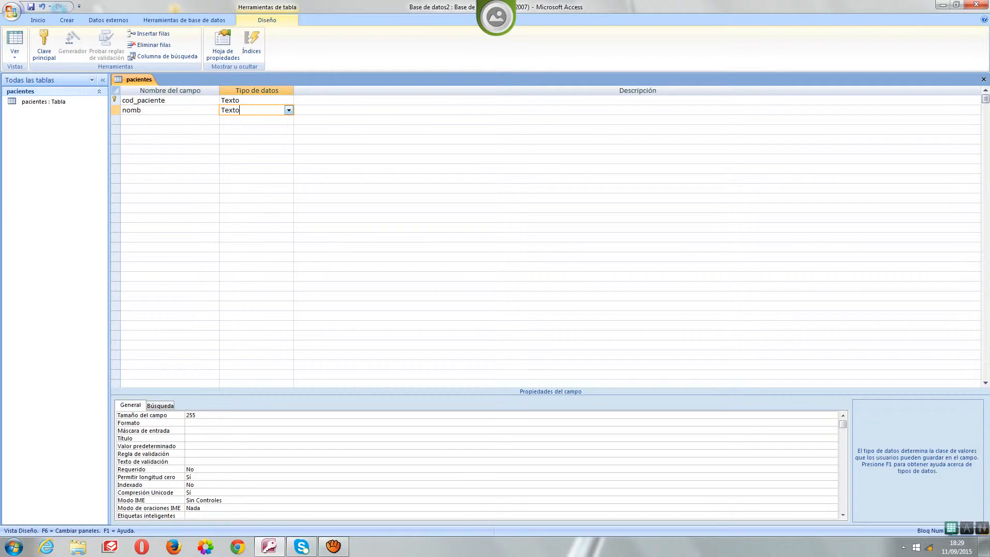
{"action": "key", "text": "alt+Down"}
{"action": "left_click", "coordinate": [232, 120]}
Step: Add a third field named dire with data type Texto to the pacientes table
{"action": "left_click", "coordinate": [170, 120]}
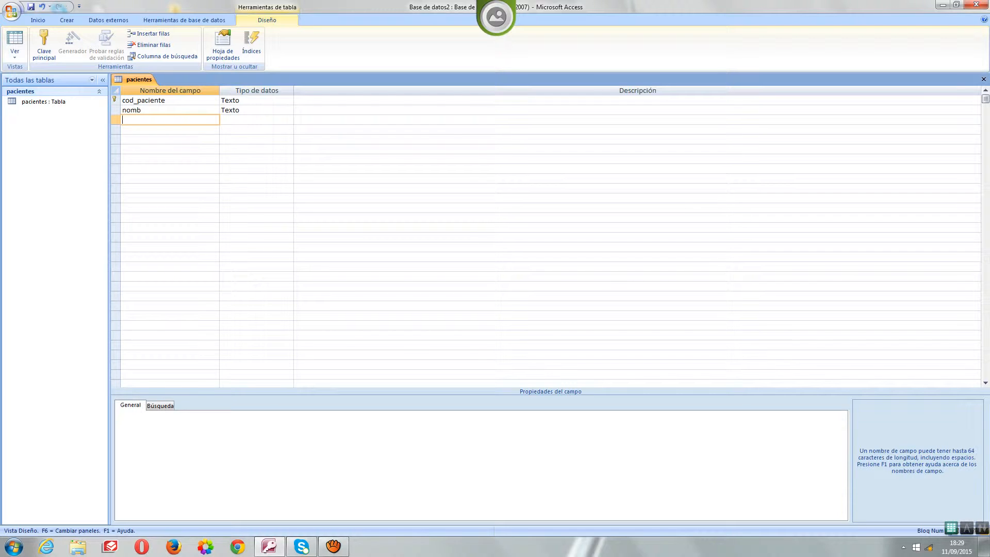
{"action": "type", "text": "dire"}
{"action": "key", "text": "Return"}
{"action": "key", "text": "Left"}
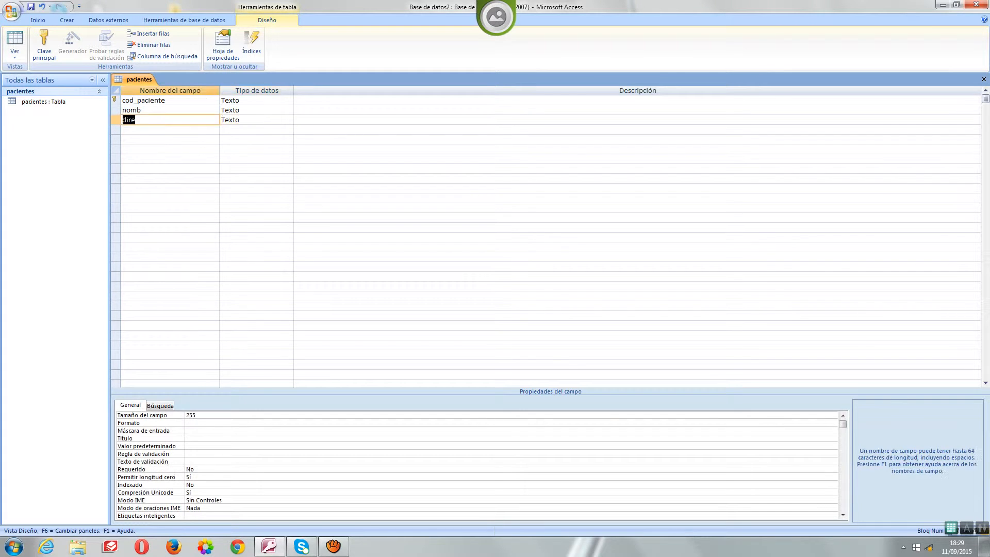
{"action": "key", "text": "Right"}
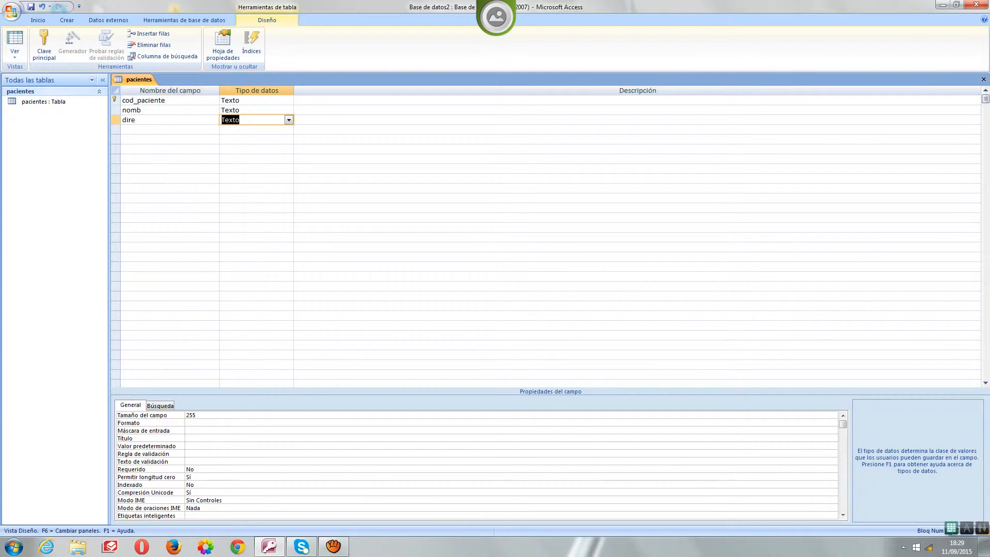
Step: Review the data types assigned to the three fields of the pacientes table
{"action": "key", "text": "Up"}
{"action": "key", "text": "Up"}
{"action": "key", "text": "Down"}
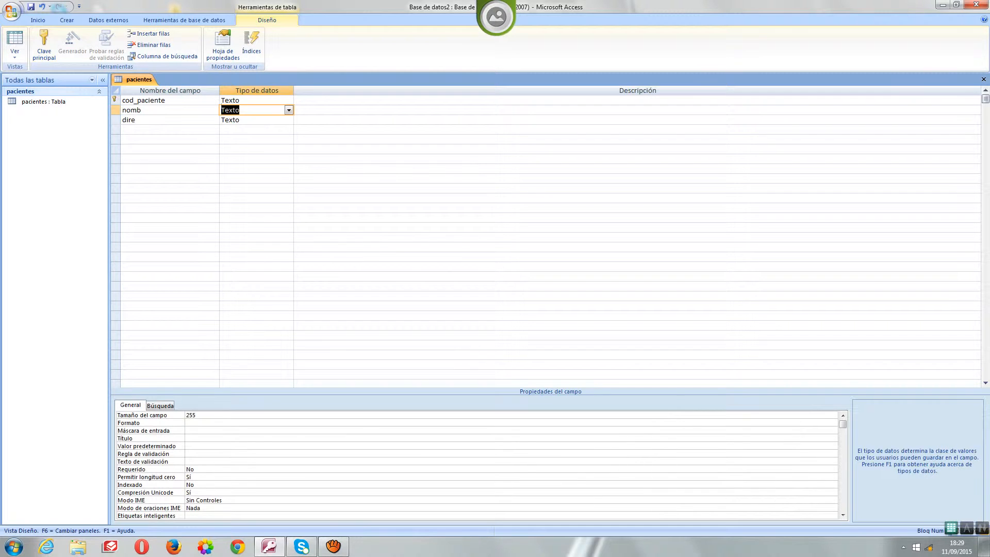
{"action": "key", "text": "Up"}
{"action": "key", "text": "Down"}
{"action": "key", "text": "Down"}
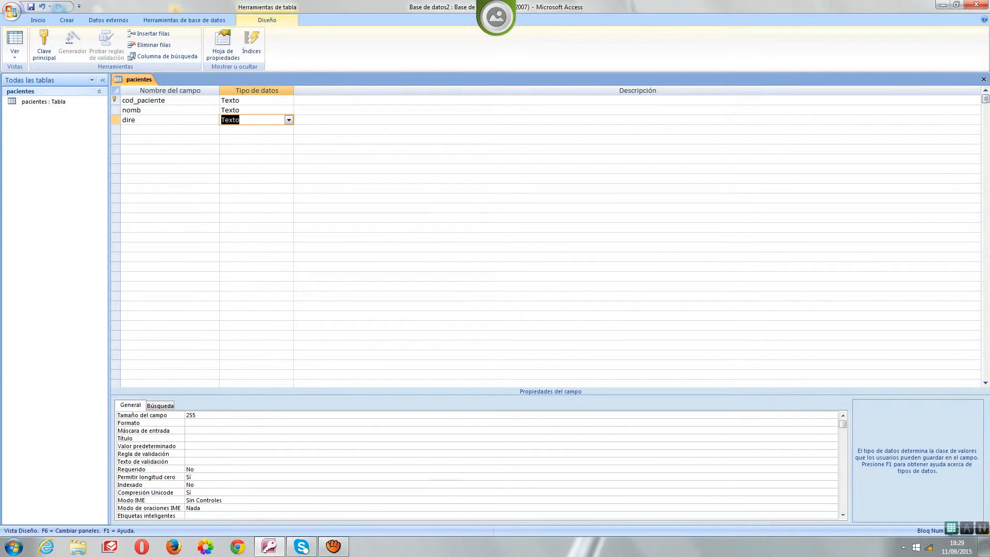
{"action": "key", "text": "Up"}
{"action": "key", "text": "Up"}
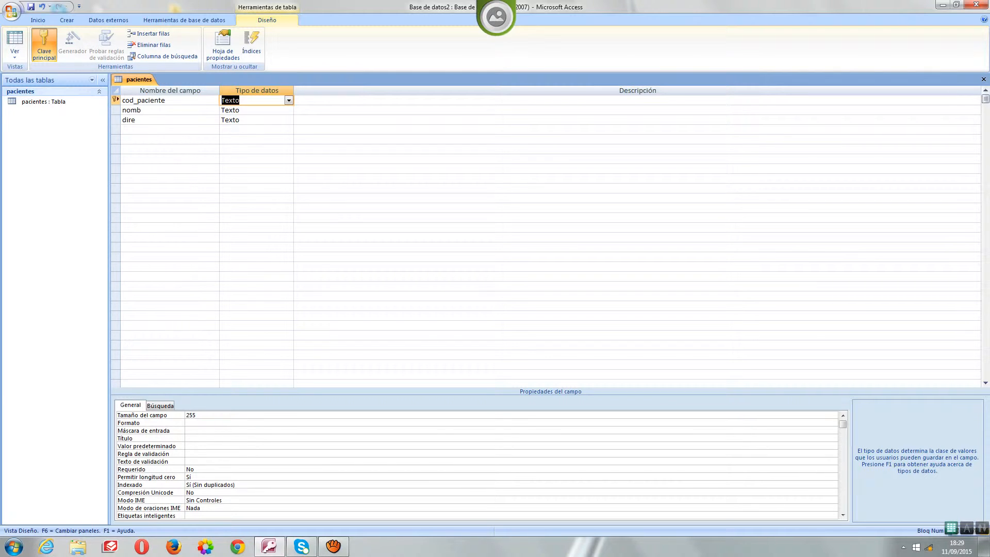
Step: Create a second, blank table in Design view
{"action": "left_click", "coordinate": [184, 19]}
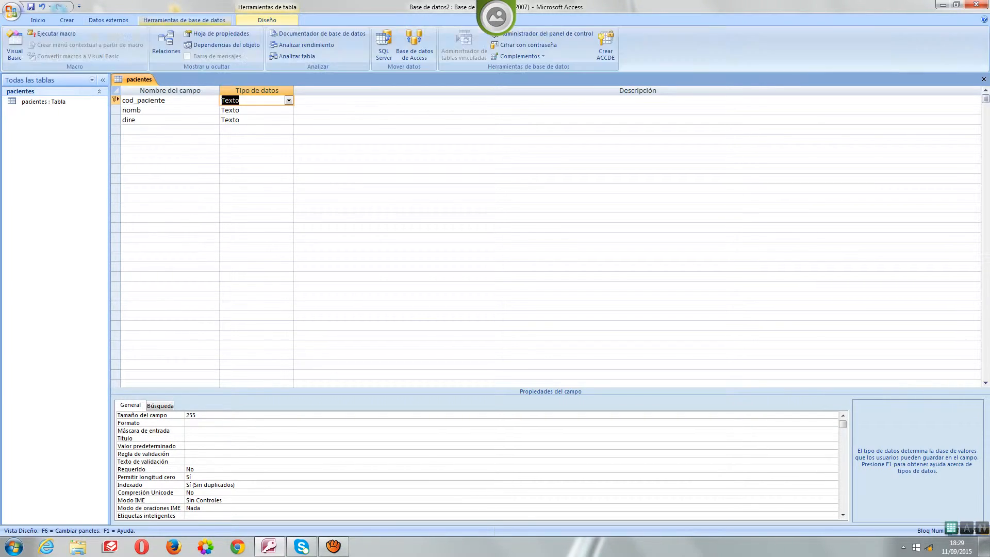
{"action": "left_click", "coordinate": [108, 20]}
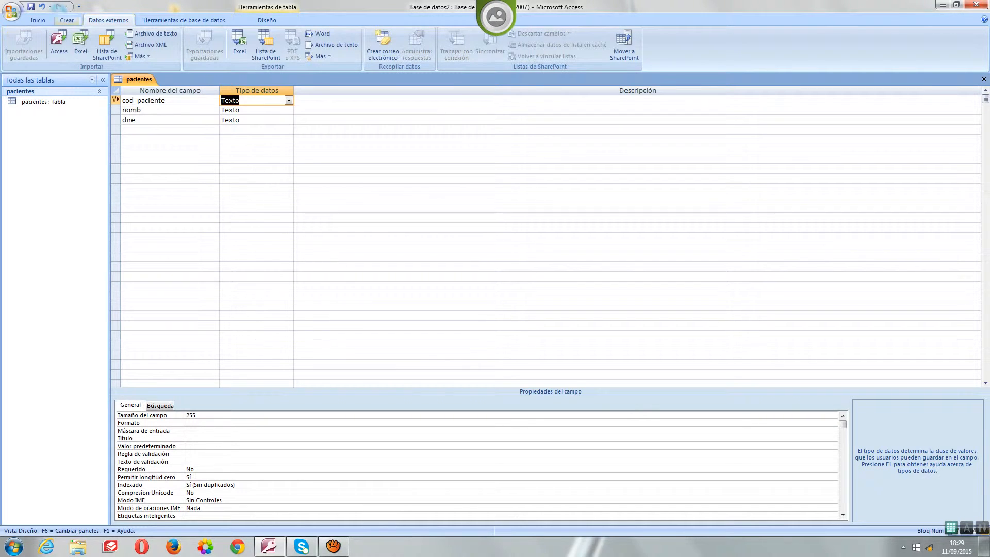
{"action": "left_click", "coordinate": [67, 21]}
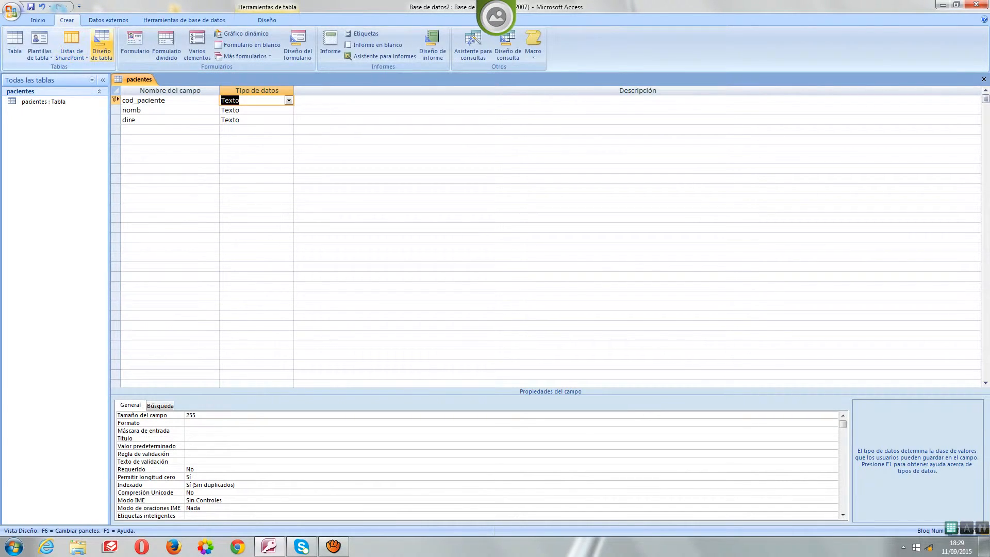
{"action": "left_click", "coordinate": [102, 45]}
Step: Try to save the new table without fields under the name historia clinica
{"action": "right_click", "coordinate": [178, 79]}
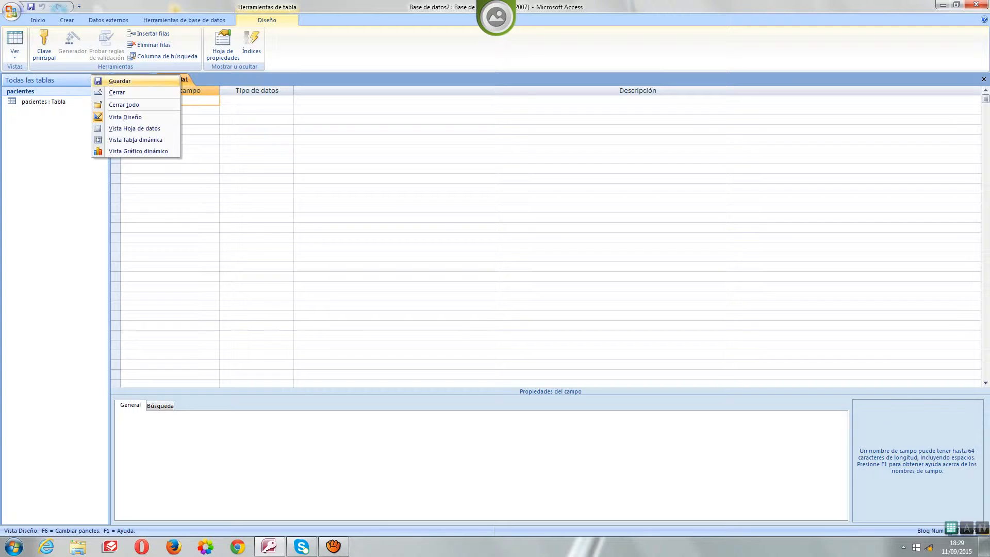
{"action": "left_click", "coordinate": [124, 81]}
{"action": "key", "text": "BackSpace"}
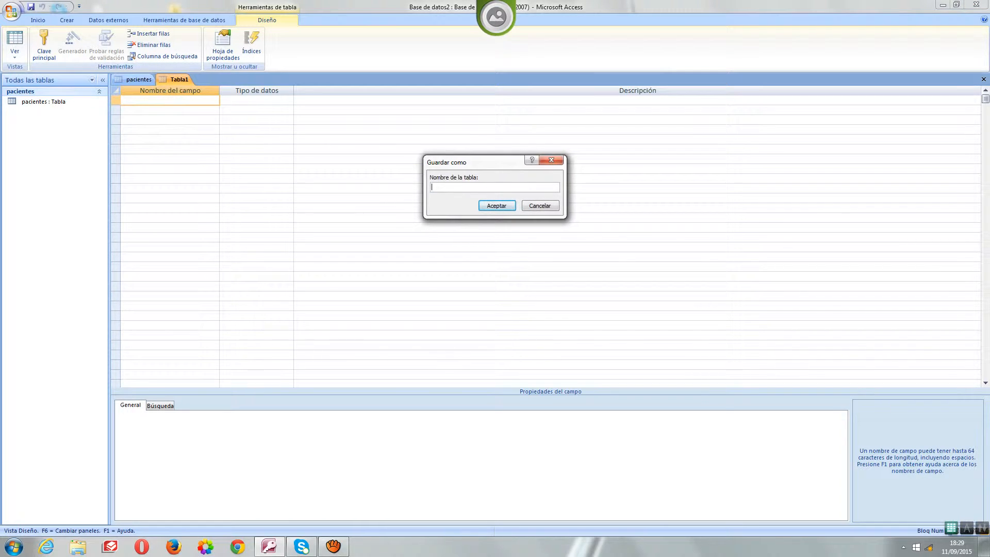
{"action": "type", "text": "histor"}
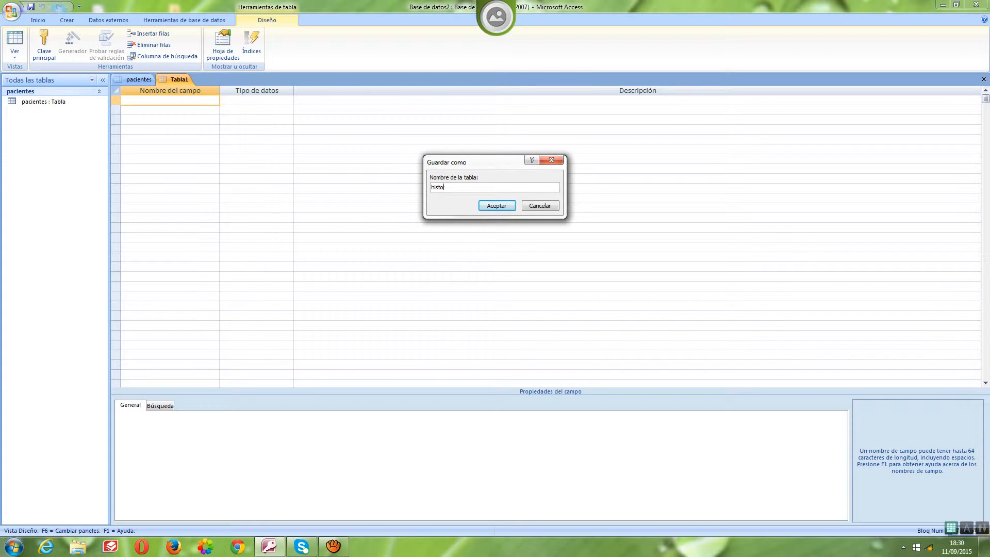
{"action": "type", "text": "ia clinica"}
{"action": "key", "text": "Return"}
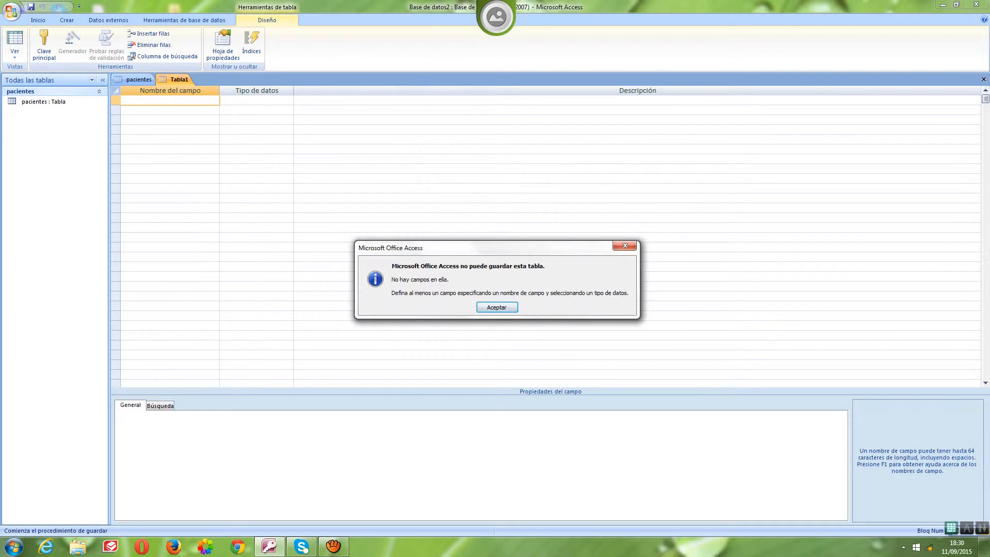
{"action": "key", "text": "Return"}
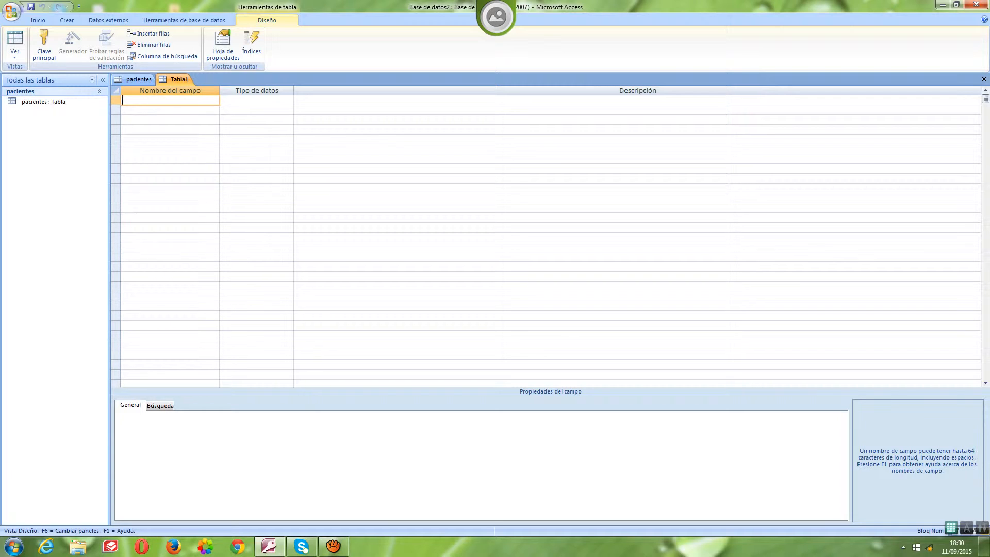
Step: Add n_historial as the first field of the new table, with data type Texto
{"action": "type", "text": "n_historial"}
{"action": "key", "text": "Tab"}
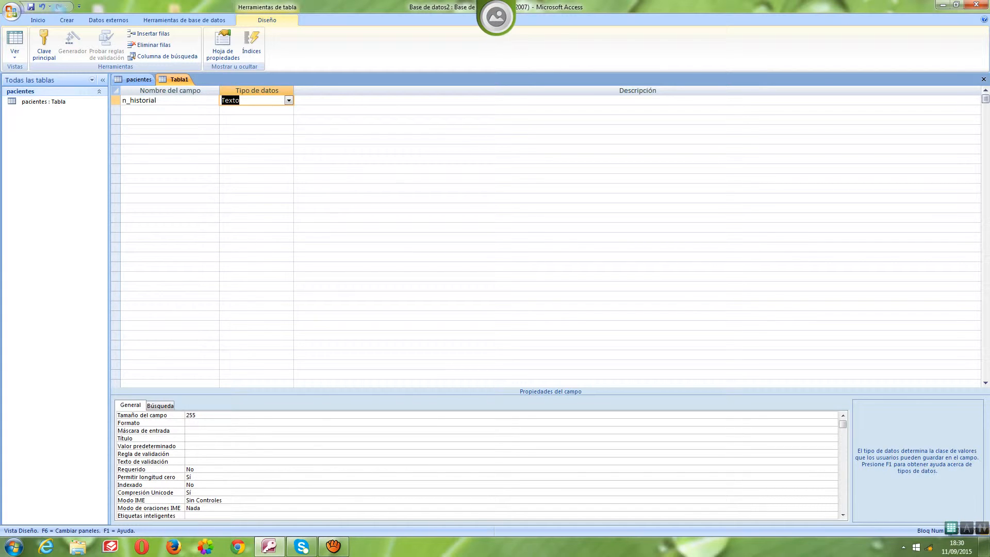
{"action": "left_click", "coordinate": [333, 546]}
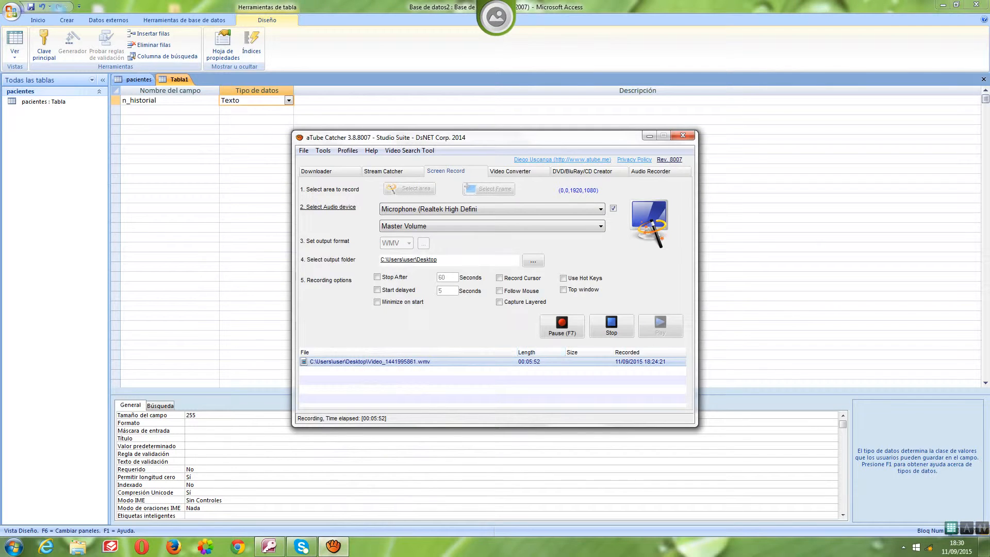
{"action": "left_click", "coordinate": [649, 136]}
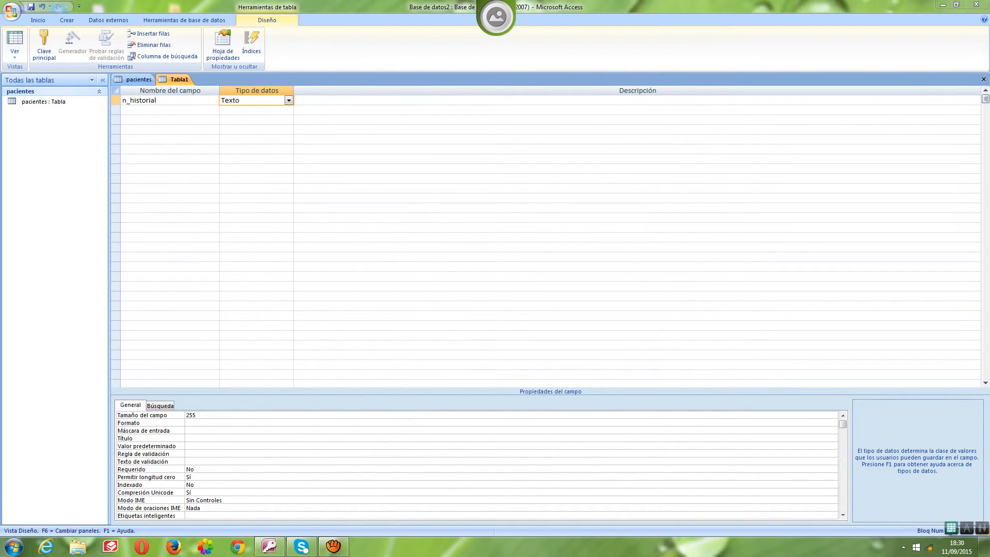
Step: Add the fields enf1 and enf2 below n_historial in the new table, both with data type Texto
{"action": "left_click", "coordinate": [165, 110]}
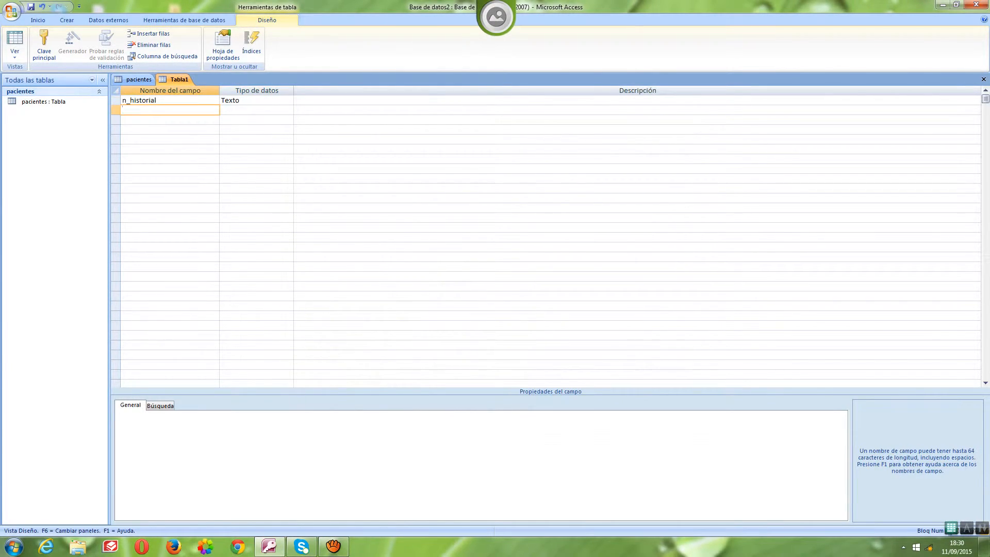
{"action": "type", "text": "enf1"}
{"action": "key", "text": "Tab"}
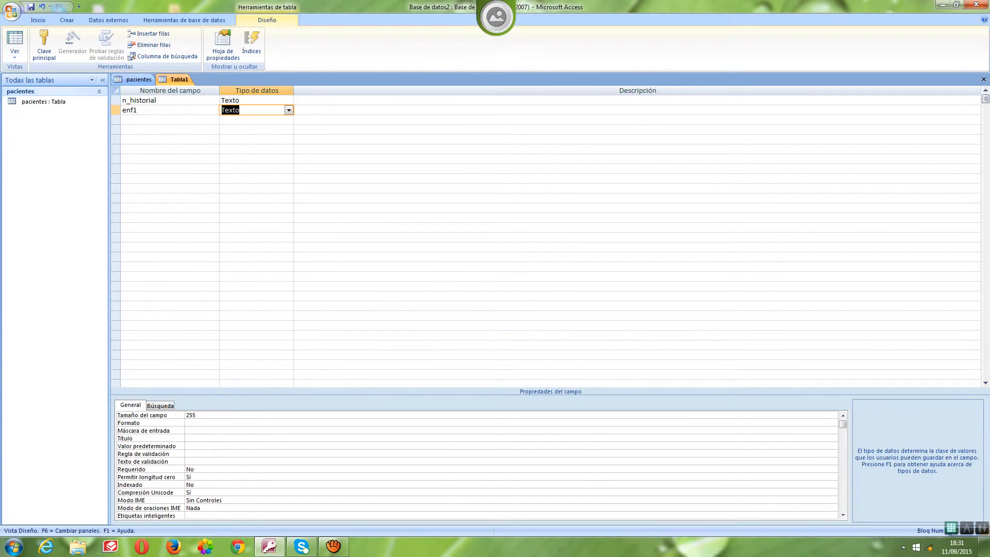
{"action": "key", "text": "Left"}
{"action": "key", "text": "Down"}
{"action": "type", "text": "enf2"}
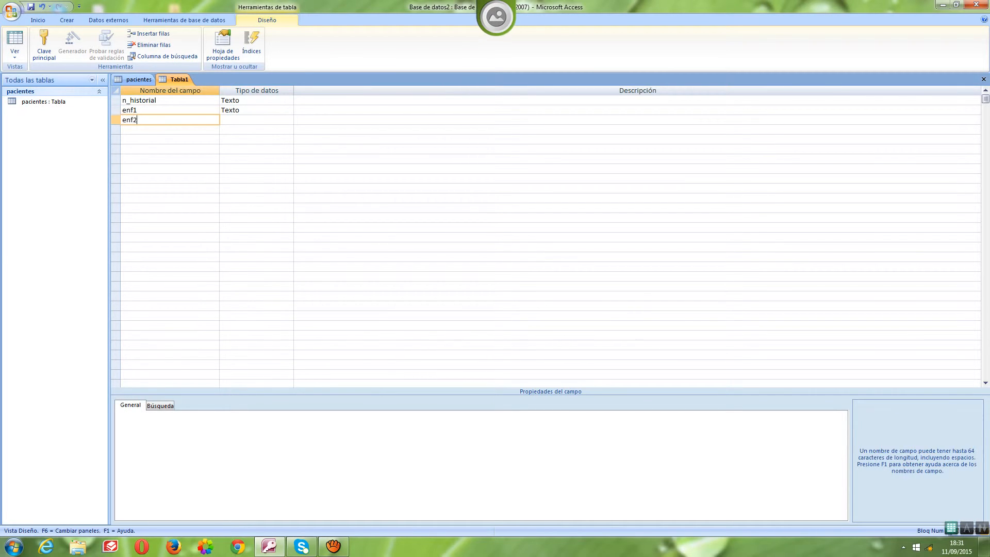
{"action": "key", "text": "Tab"}
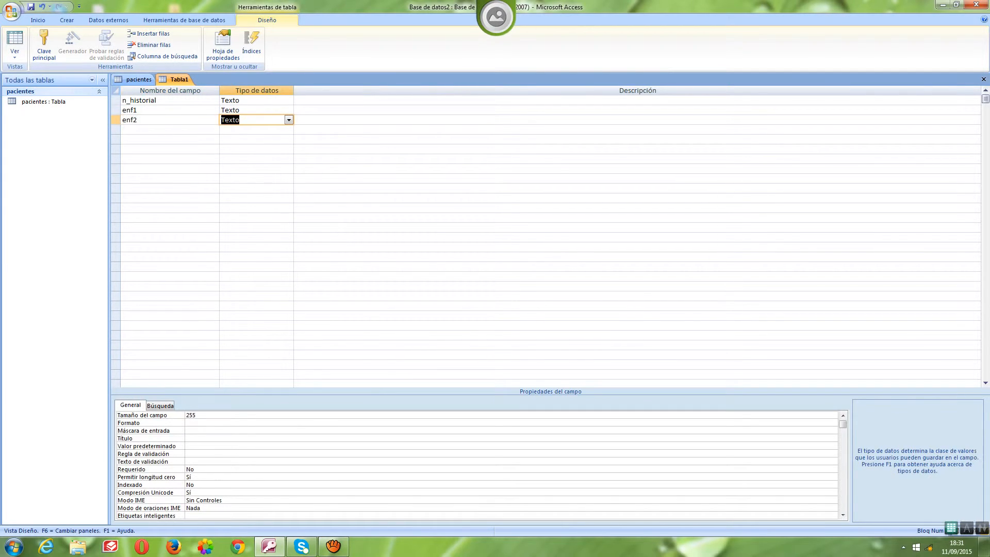
{"action": "key", "text": "Up"}
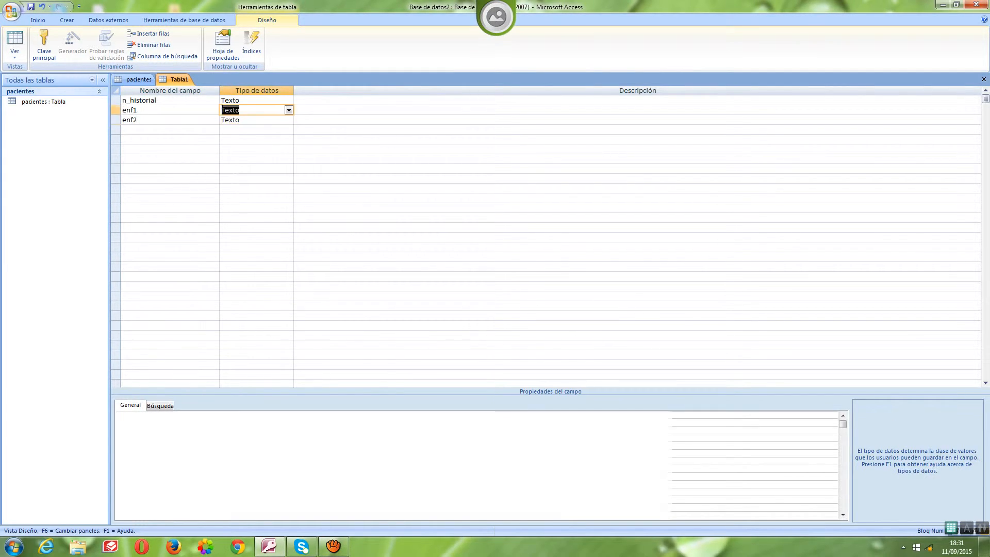
{"action": "key", "text": "Left"}
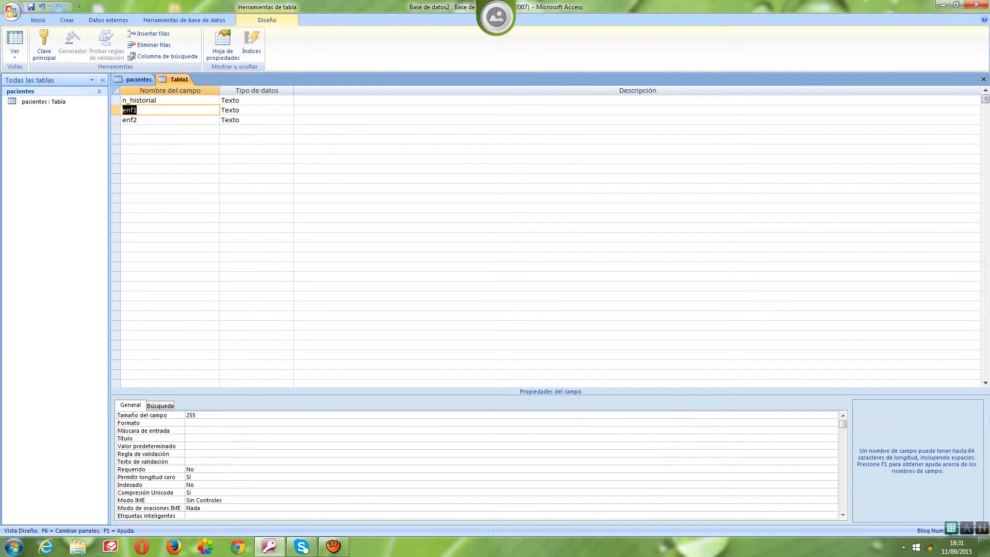
{"action": "key", "text": "Right"}
{"action": "key", "text": "Left"}
{"action": "key", "text": "Down"}
{"action": "key", "text": "Down"}
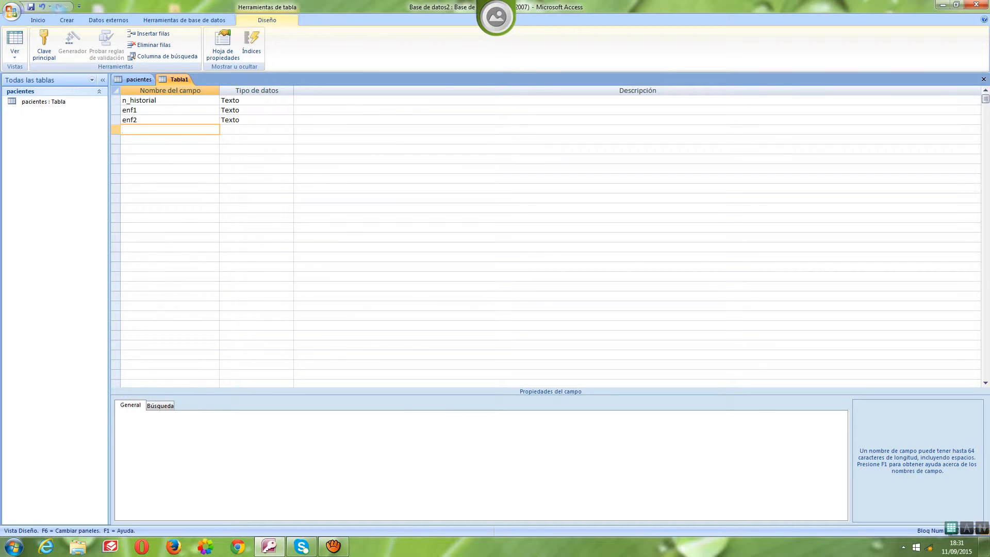
Step: Set the n_historial field as the primary key of the new table
{"action": "key", "text": "Up"}
{"action": "key", "text": "Up"}
{"action": "key", "text": "Up"}
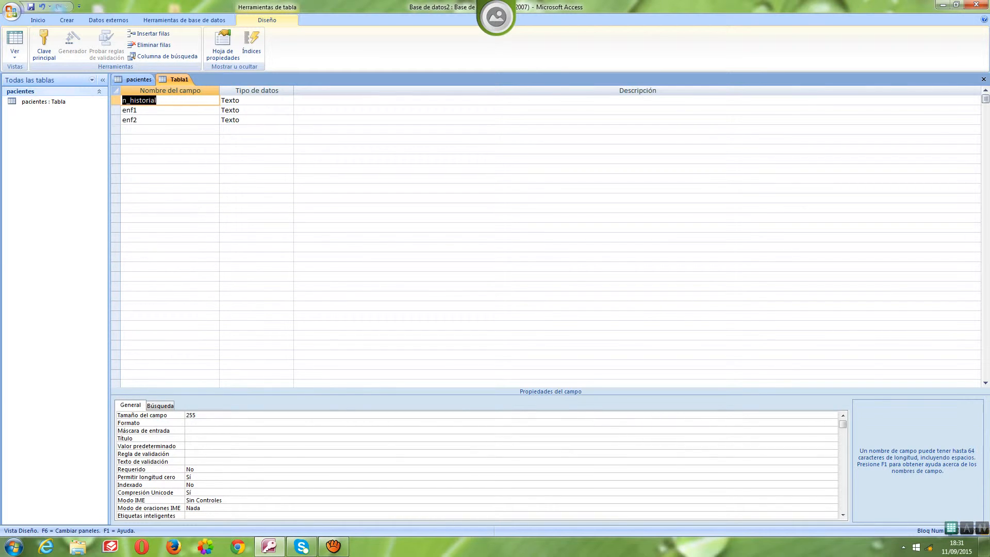
{"action": "key", "text": "F2"}
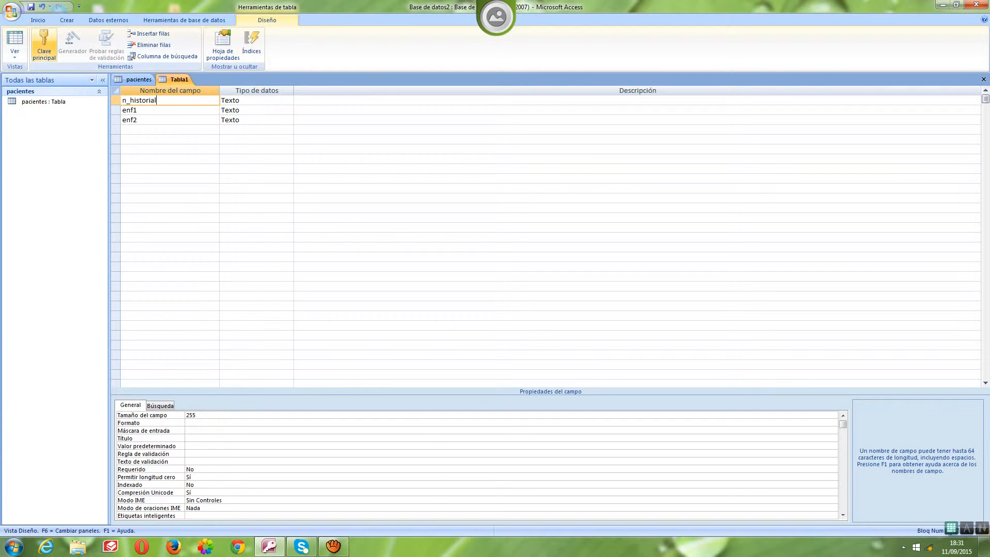
{"action": "left_click", "coordinate": [44, 44]}
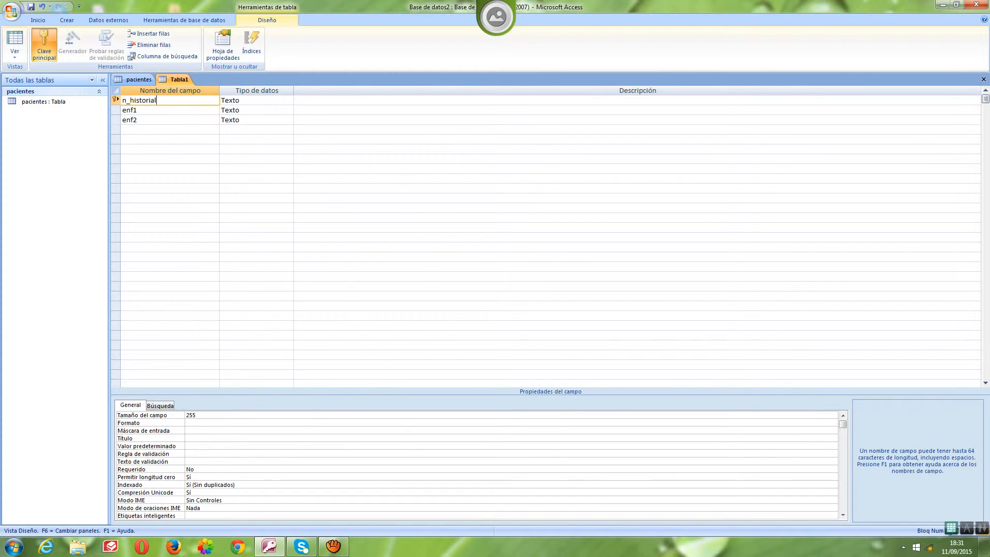
Step: Save the new table under the name historia clinica
{"action": "right_click", "coordinate": [179, 80]}
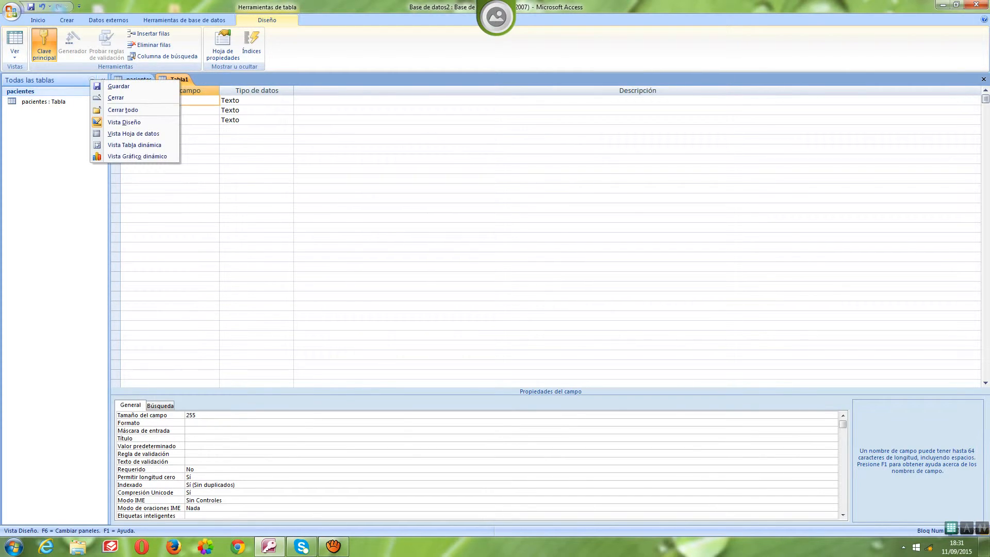
{"action": "left_click", "coordinate": [118, 86]}
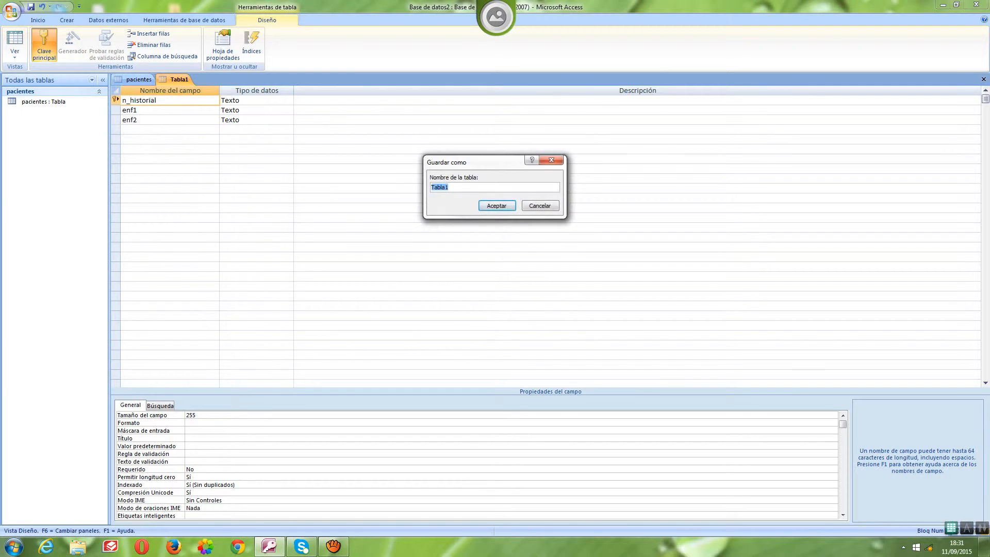
{"action": "type", "text": "historia clinica"}
{"action": "key", "text": "Return"}
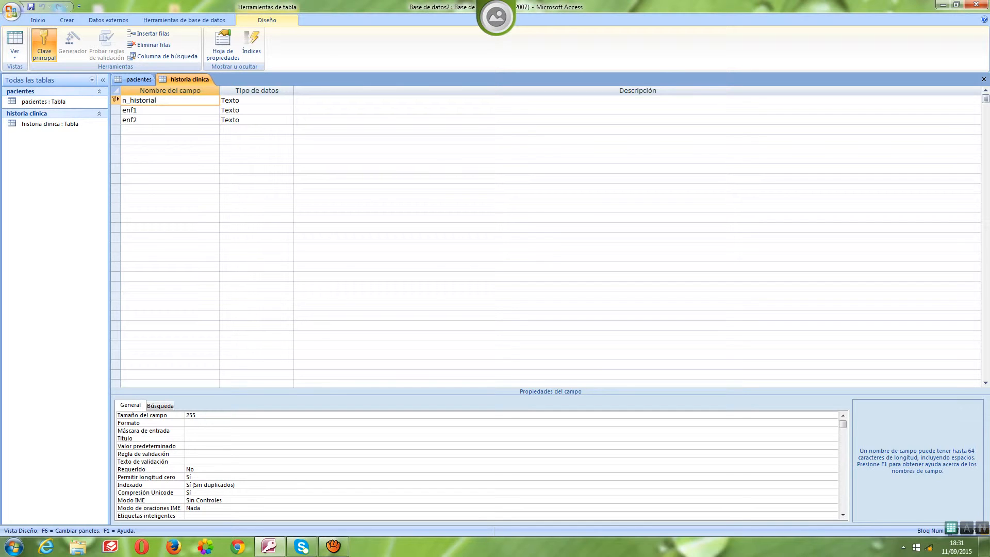
Step: Check the key field in the pacientes table and add cod_paciente with data type Texto as the last field of historia clinica
{"action": "left_click", "coordinate": [139, 79]}
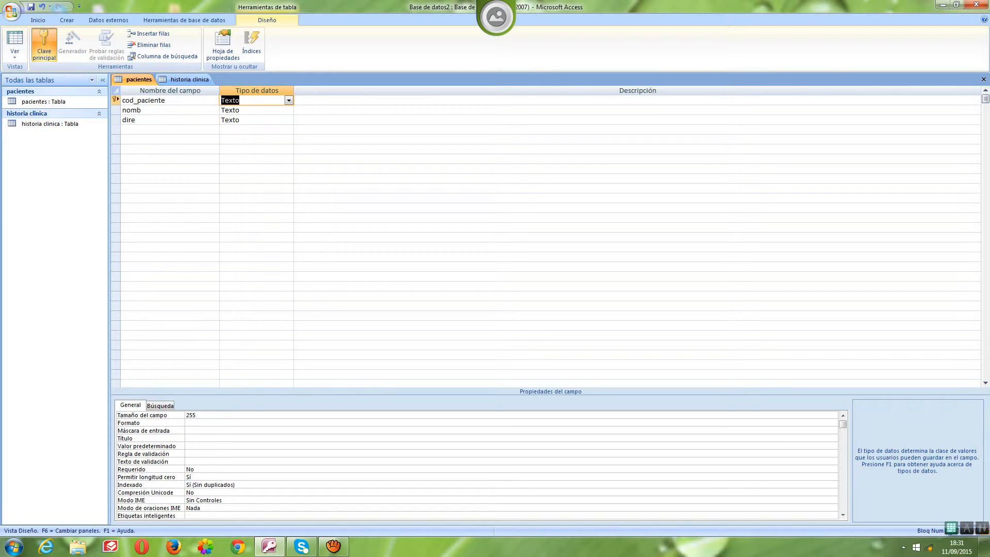
{"action": "left_click", "coordinate": [190, 79]}
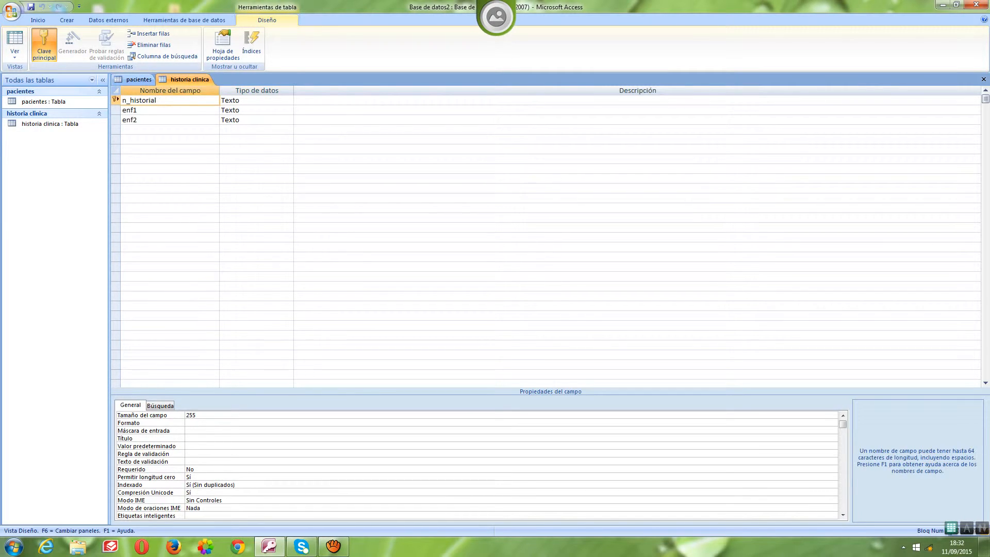
{"action": "left_click", "coordinate": [155, 130]}
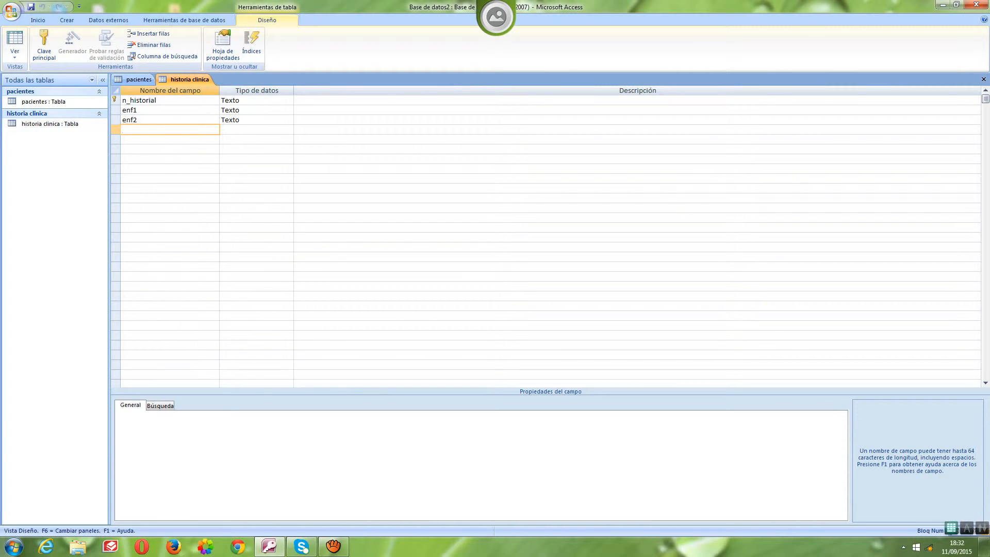
{"action": "left_click", "coordinate": [139, 79]}
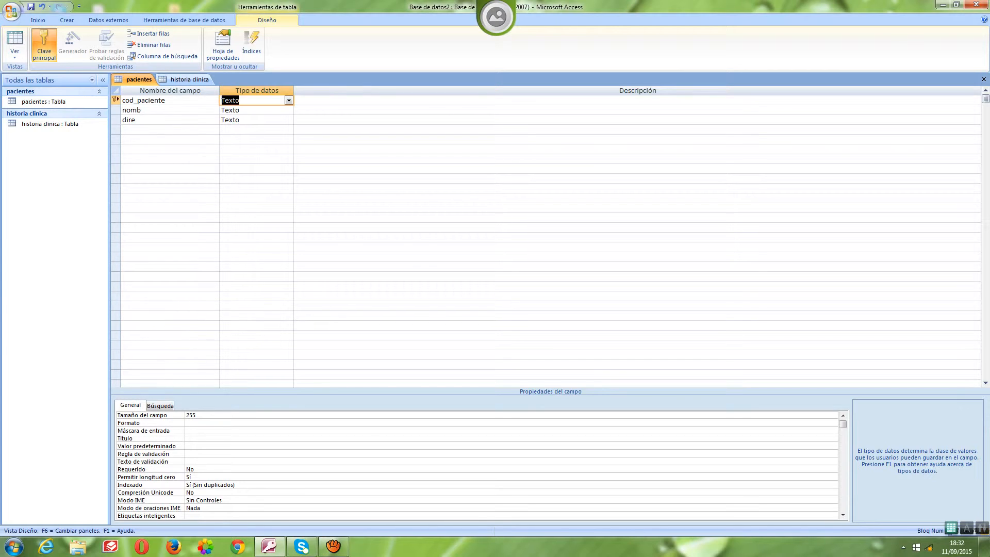
{"action": "left_click", "coordinate": [189, 79]}
{"action": "type", "text": "c"}
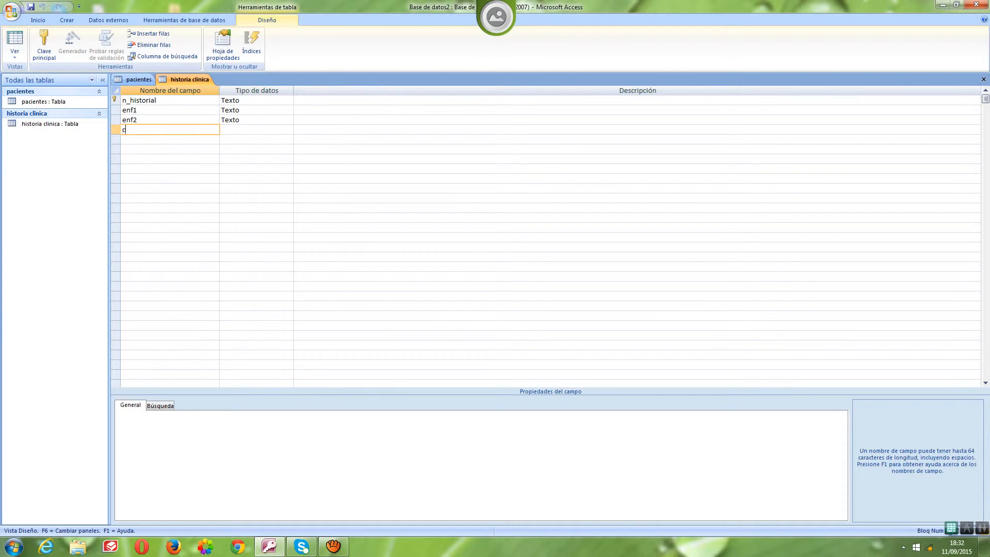
{"action": "type", "text": "od_paciente"}
{"action": "key", "text": "Tab"}
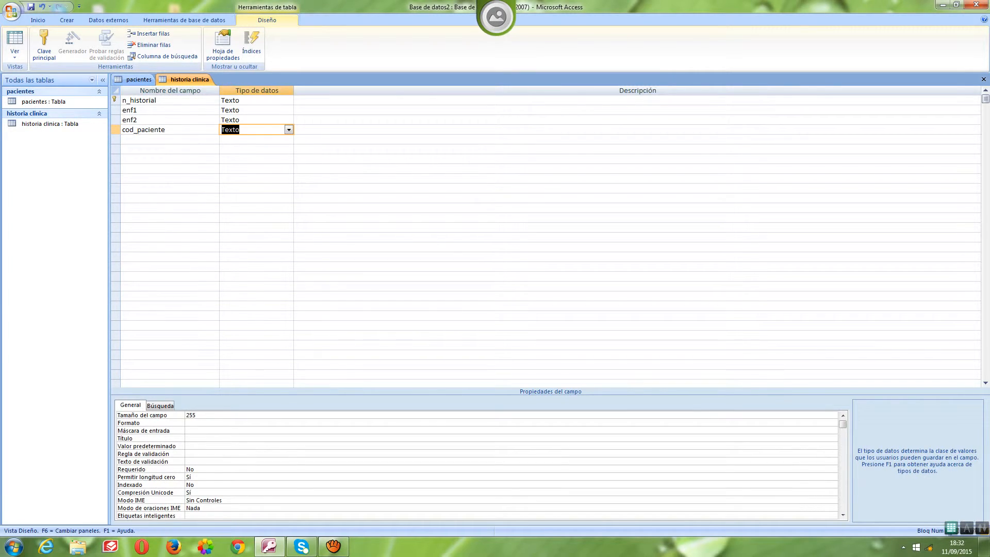
{"action": "key", "text": "Left"}
{"action": "key", "text": "Right"}
{"action": "key", "text": "Down"}
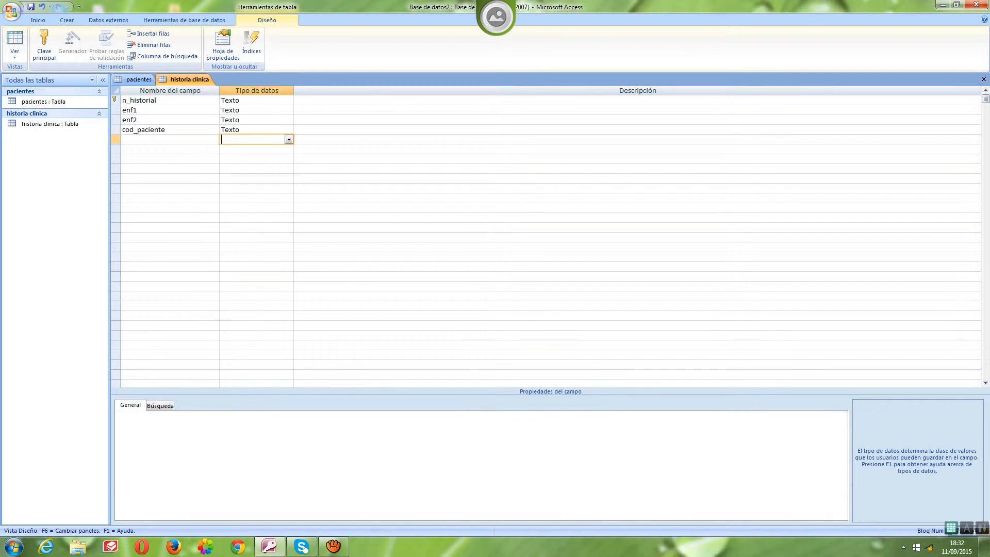
{"action": "key", "text": "Up"}
{"action": "key", "text": "Tab"}
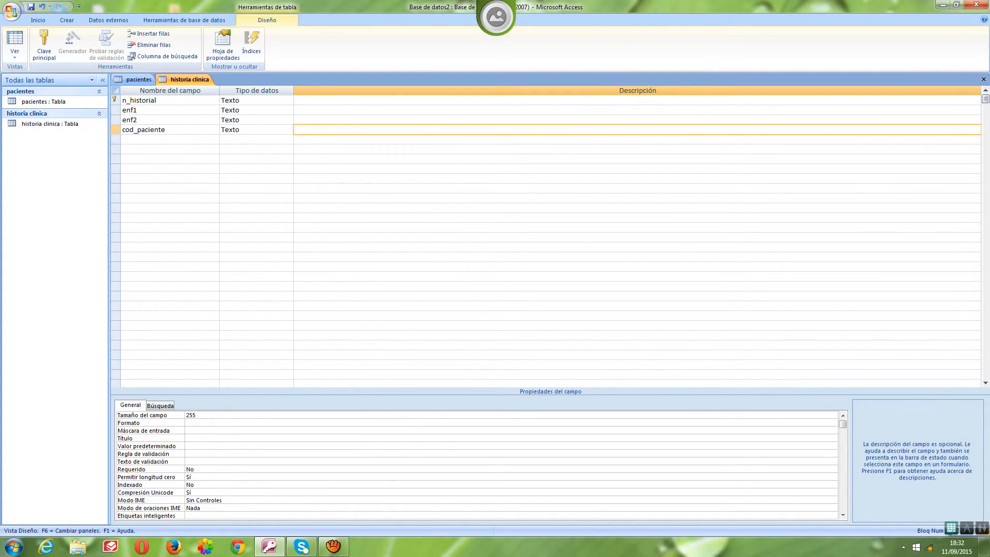
Step: Set the Indexado property of cod_paciente in historia clinica to Sí (Sin duplicados)
{"action": "left_click", "coordinate": [166, 130]}
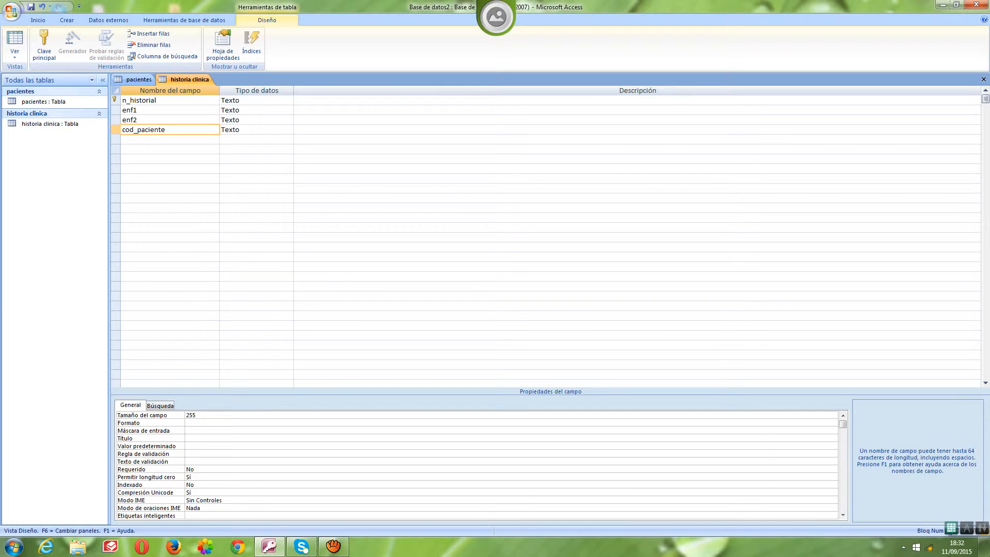
{"action": "left_click", "coordinate": [196, 485]}
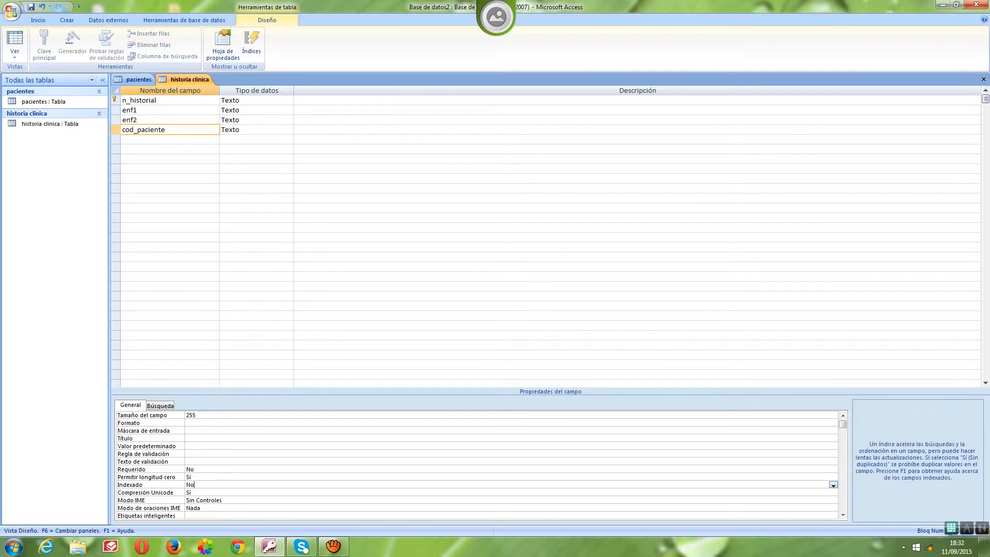
{"action": "left_click", "coordinate": [833, 485]}
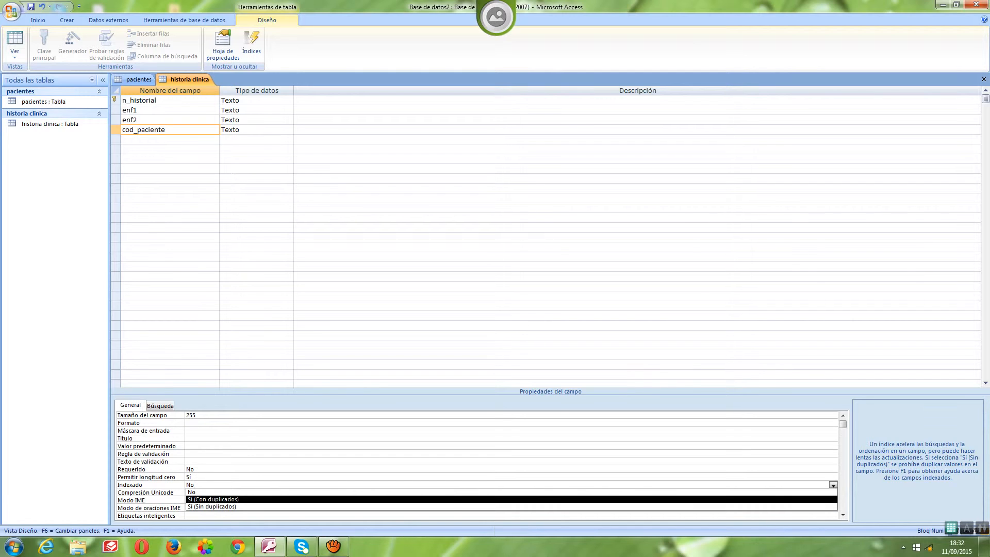
{"action": "key", "text": "Return"}
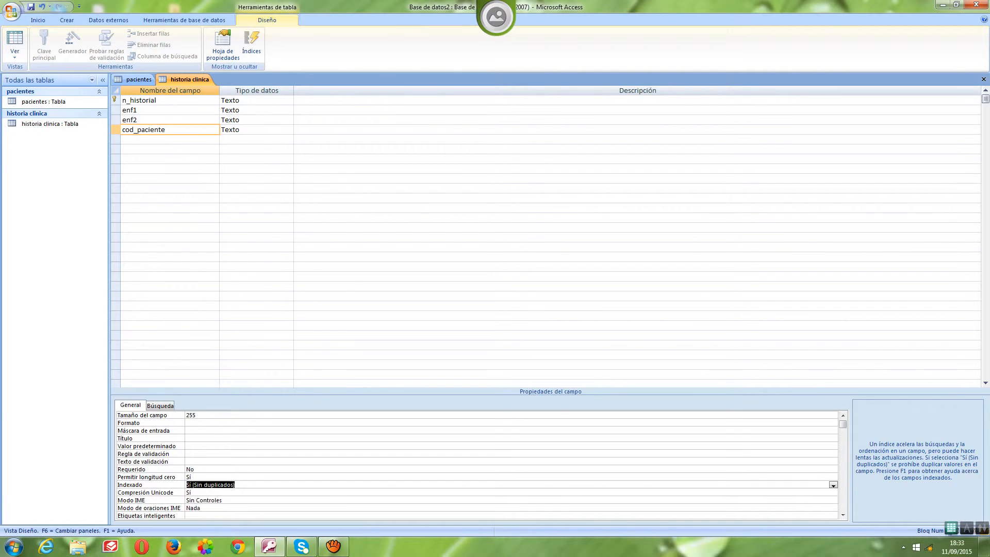
{"action": "left_click", "coordinate": [192, 492]}
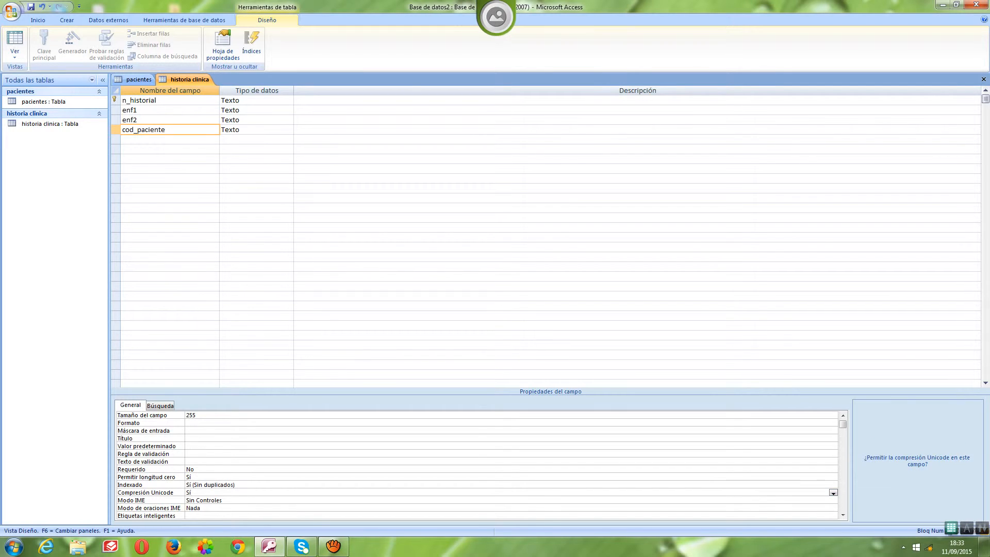
{"action": "left_click", "coordinate": [833, 485]}
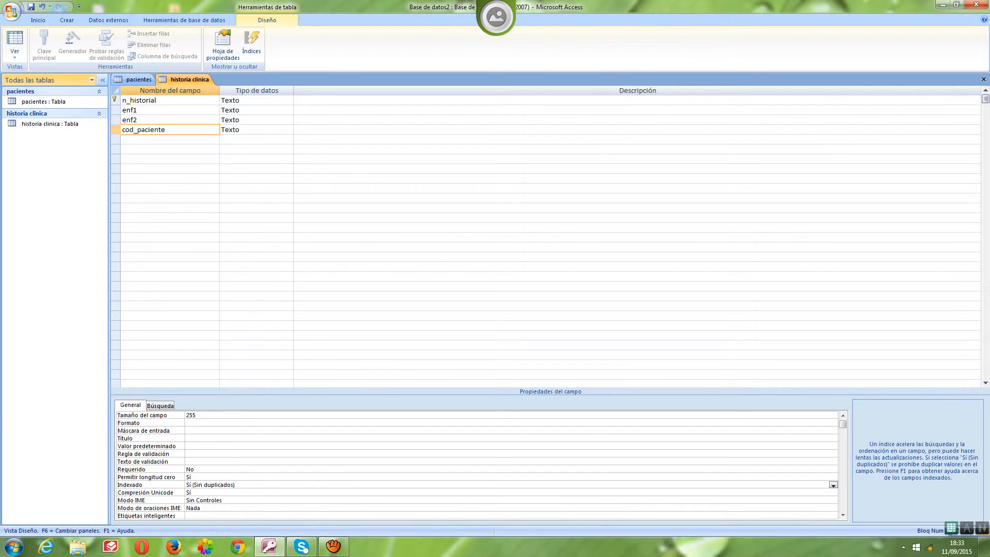
Step: Close both the pacientes and historia clinica tables, saving their design changes
{"action": "left_click", "coordinate": [138, 79]}
{"action": "right_click", "coordinate": [128, 78]}
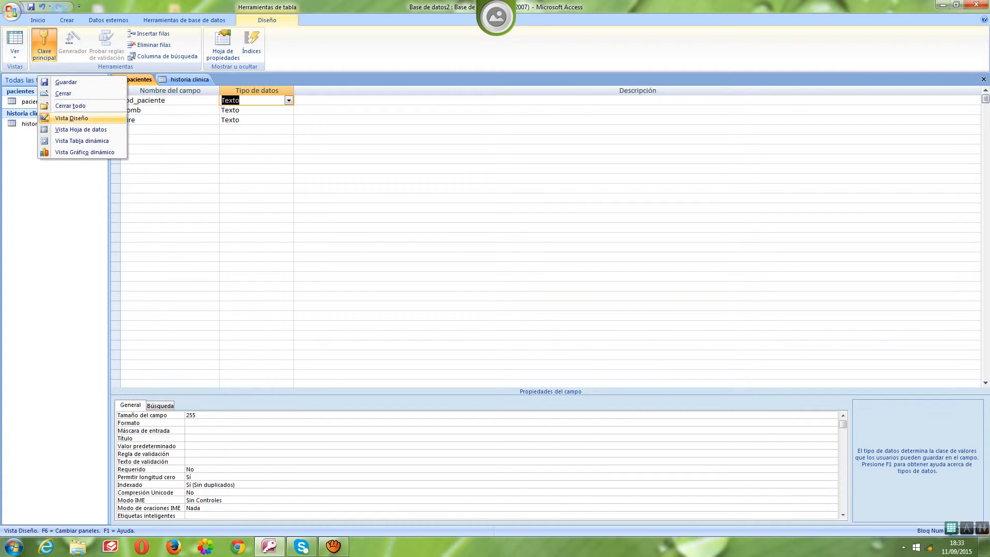
{"action": "right_click", "coordinate": [164, 78]}
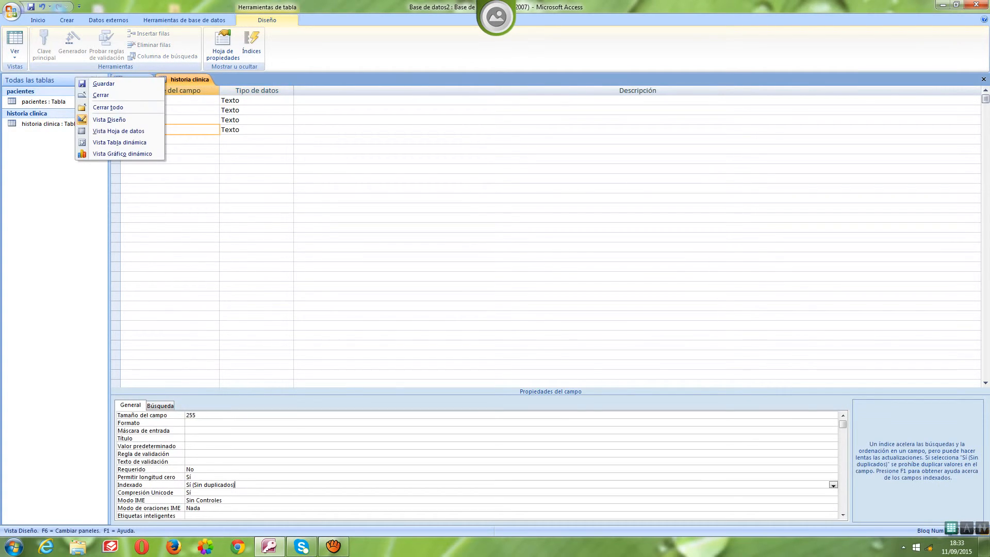
{"action": "left_click", "coordinate": [101, 94]}
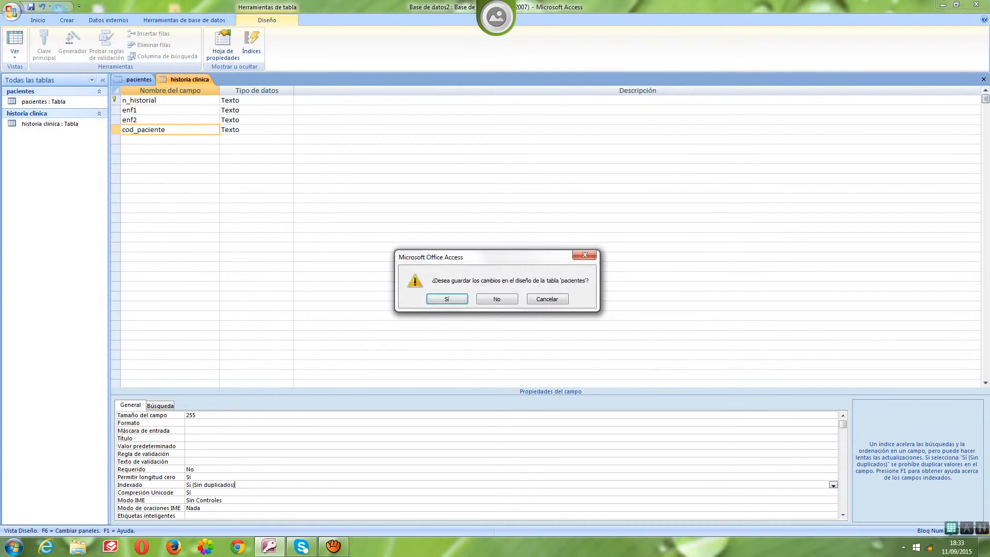
{"action": "key", "text": "Return"}
{"action": "key", "text": "Return"}
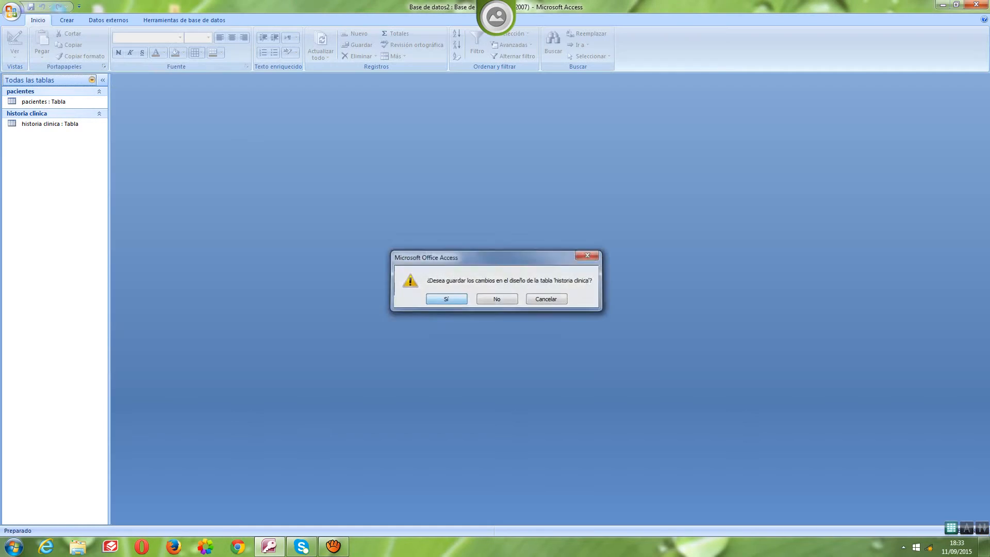
Step: Open the database relationships window and add the historia clinica and pacientes tables to it
{"action": "left_click", "coordinate": [184, 20]}
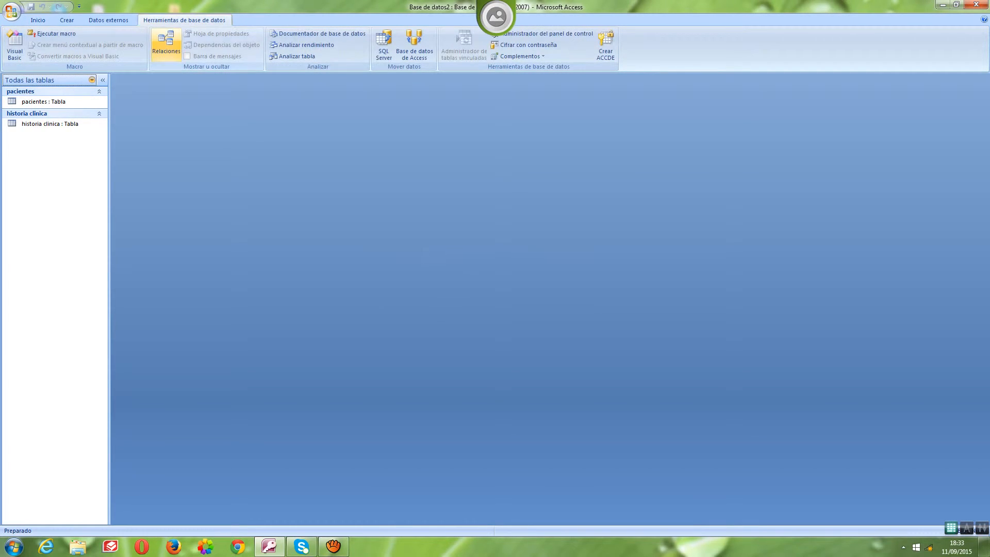
{"action": "left_click", "coordinate": [166, 44]}
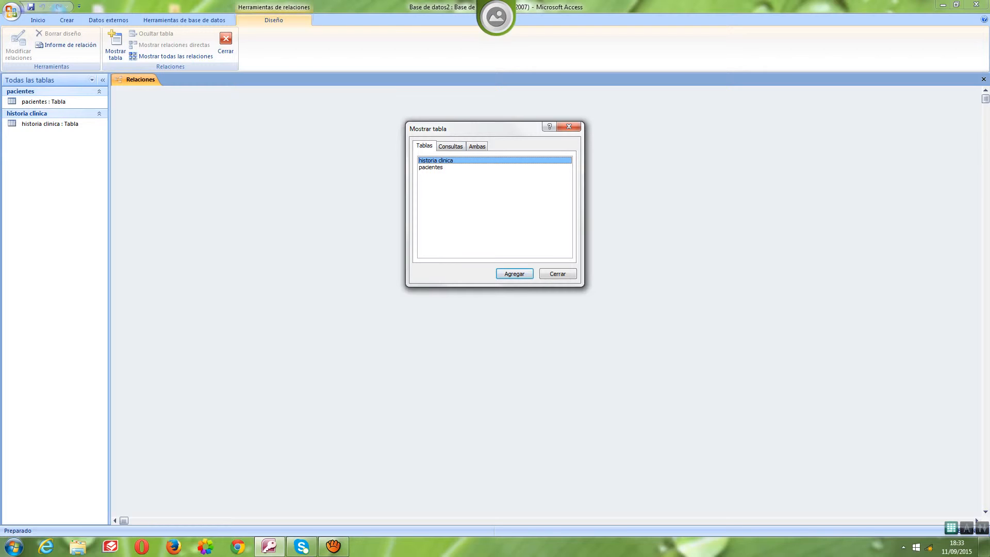
{"action": "key", "text": "shift+Down"}
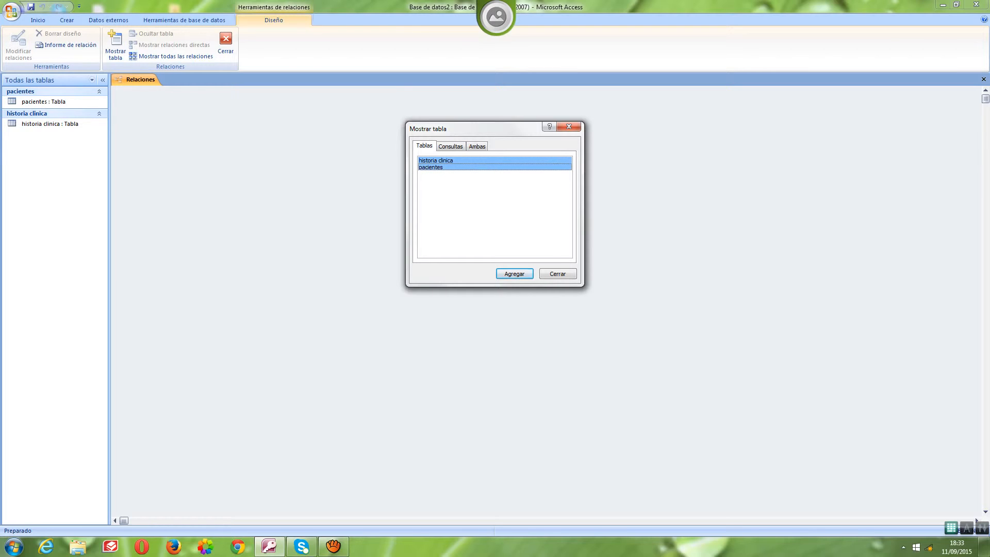
{"action": "key", "text": "Return"}
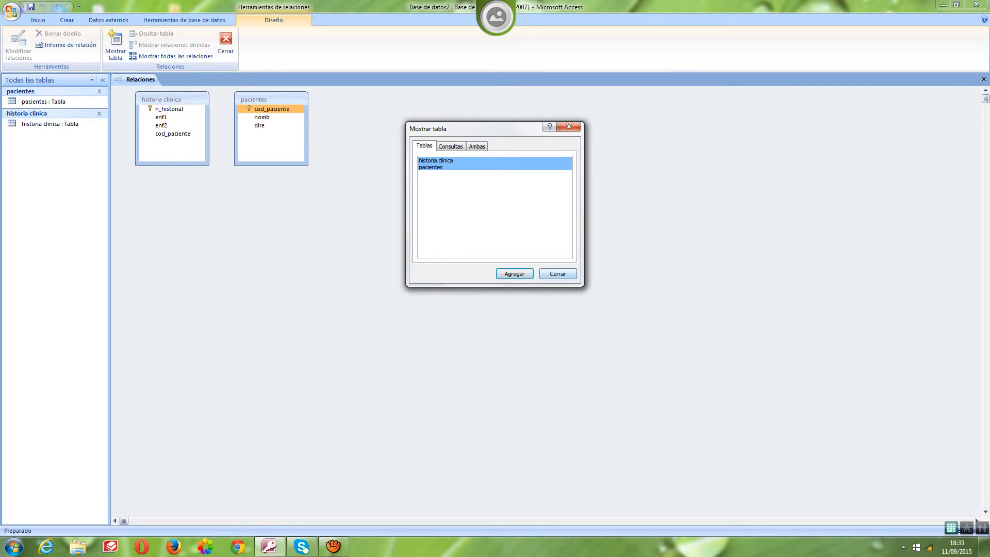
Step: Relate cod_paciente in historia clinica to dire in pacientes, enforcing referential integrity and cascading updates
{"action": "key", "text": "Escape"}
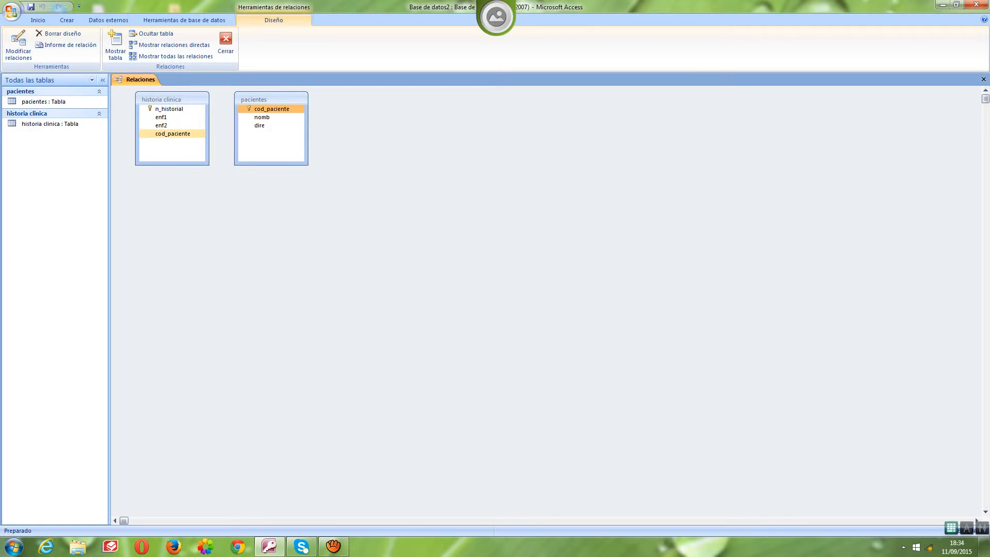
{"action": "left_click", "coordinate": [173, 134]}
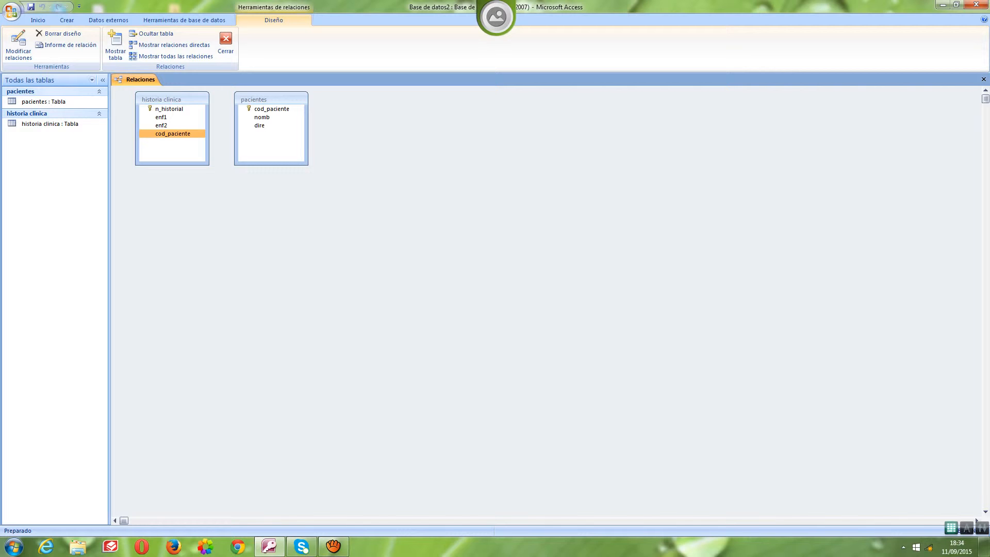
{"action": "left_click_drag", "start_coordinate": [173, 134], "coordinate": [259, 126]}
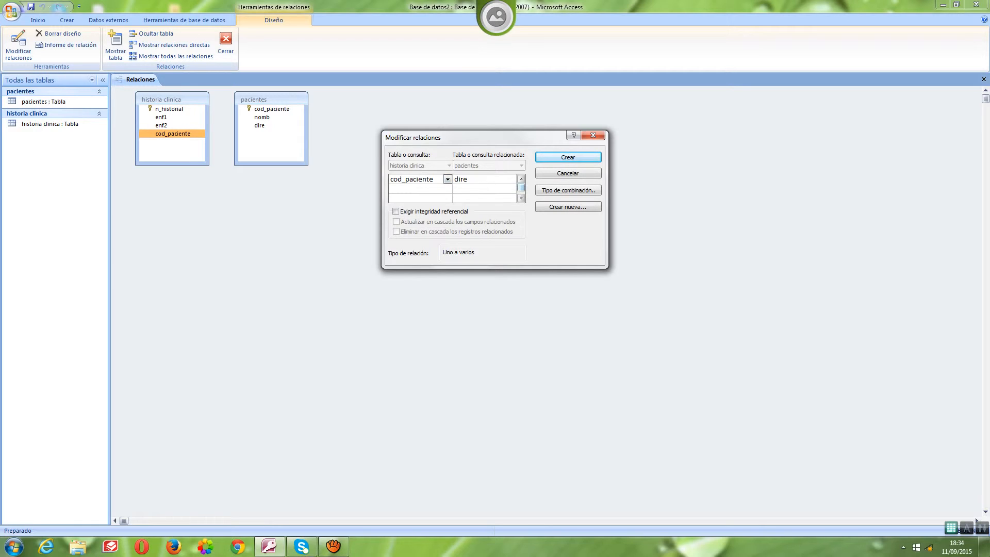
{"action": "left_click", "coordinate": [396, 211]}
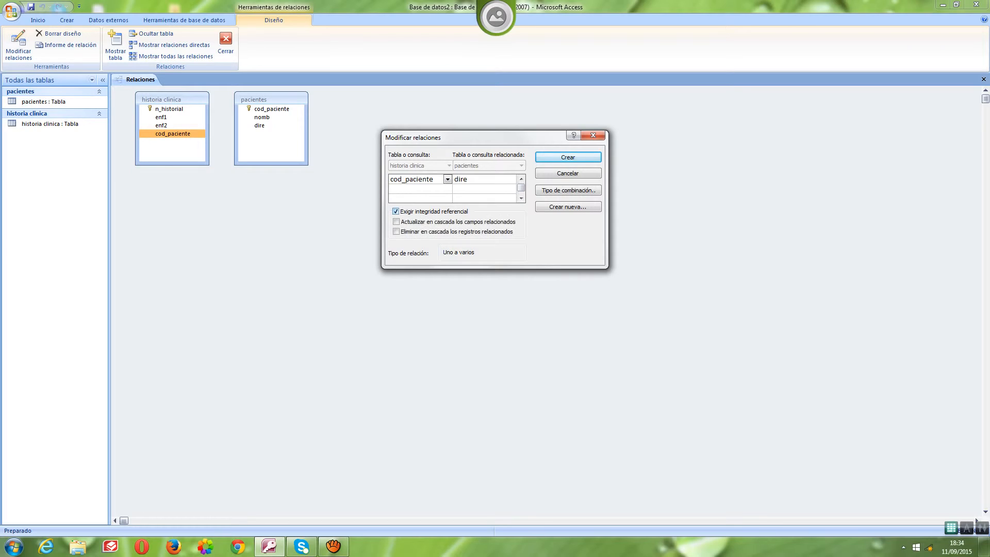
{"action": "left_click", "coordinate": [396, 222]}
{"action": "key", "text": "Return"}
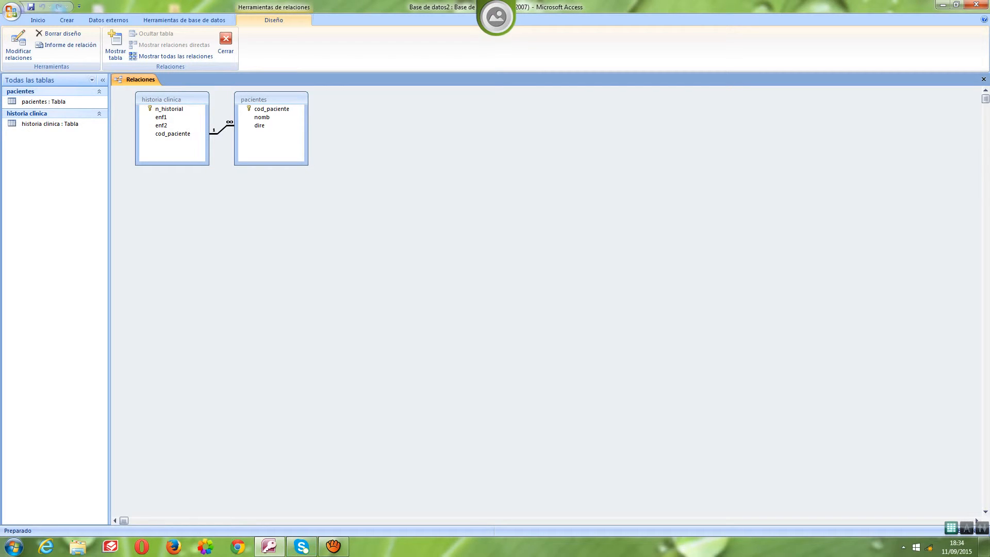
Step: Delete the relationship between cod_paciente in historia clinica and dire in pacientes
{"action": "right_click", "coordinate": [215, 132]}
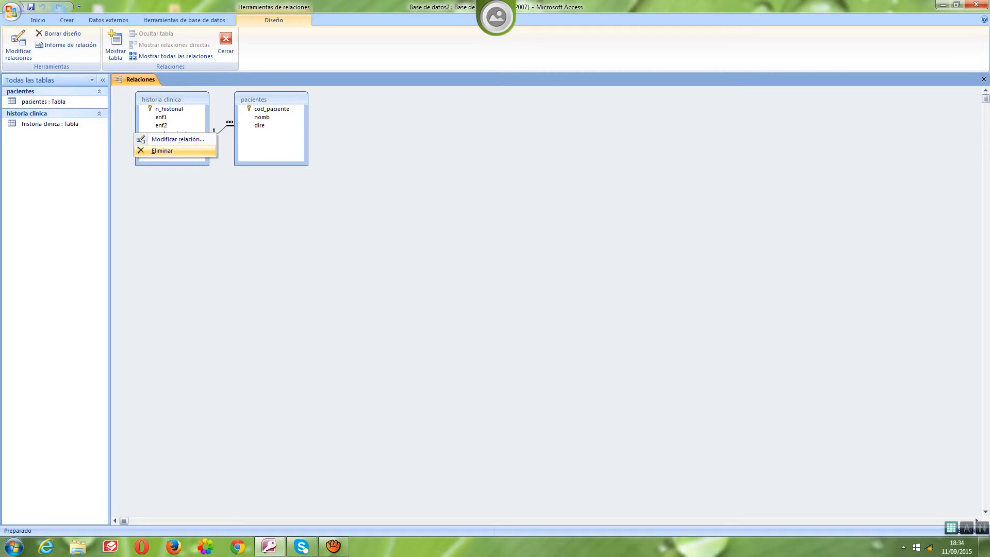
{"action": "left_click", "coordinate": [175, 151]}
{"action": "left_click", "coordinate": [472, 299]}
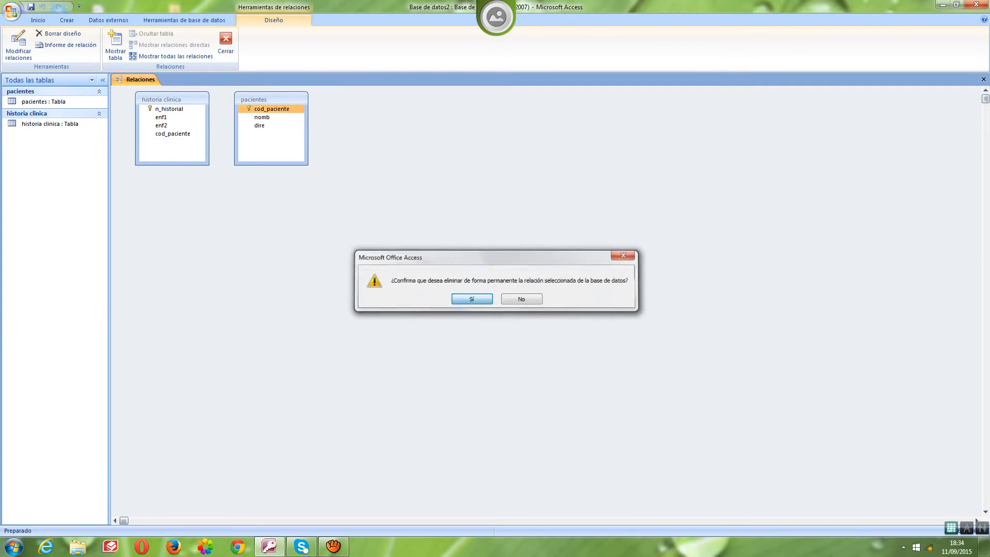
{"action": "left_click", "coordinate": [333, 547]}
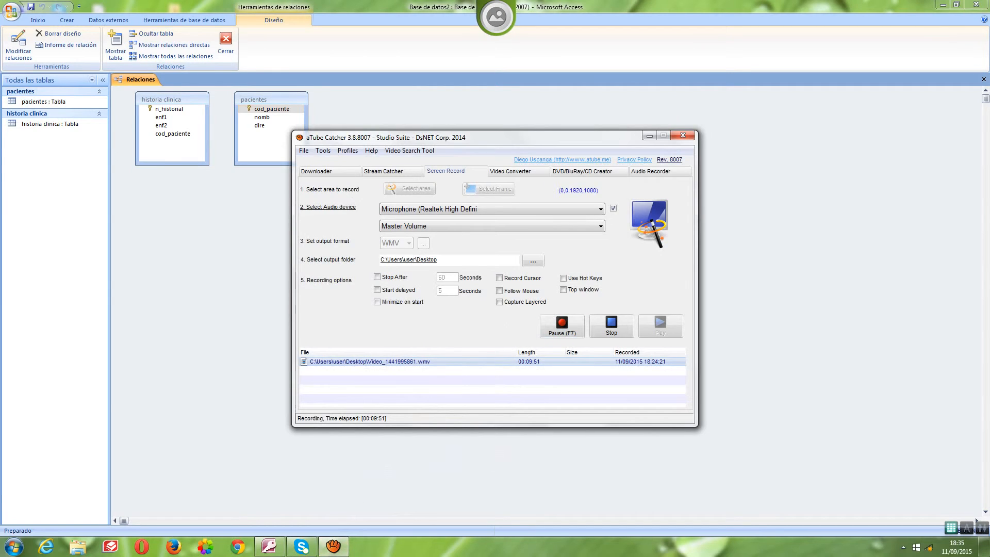
{"action": "left_click", "coordinate": [649, 136]}
Step: Relate historia clinica and pacientes one-to-one through cod_paciente, enforcing referential integrity with cascading updates and deletes
{"action": "left_click_drag", "start_coordinate": [272, 108], "coordinate": [175, 133]}
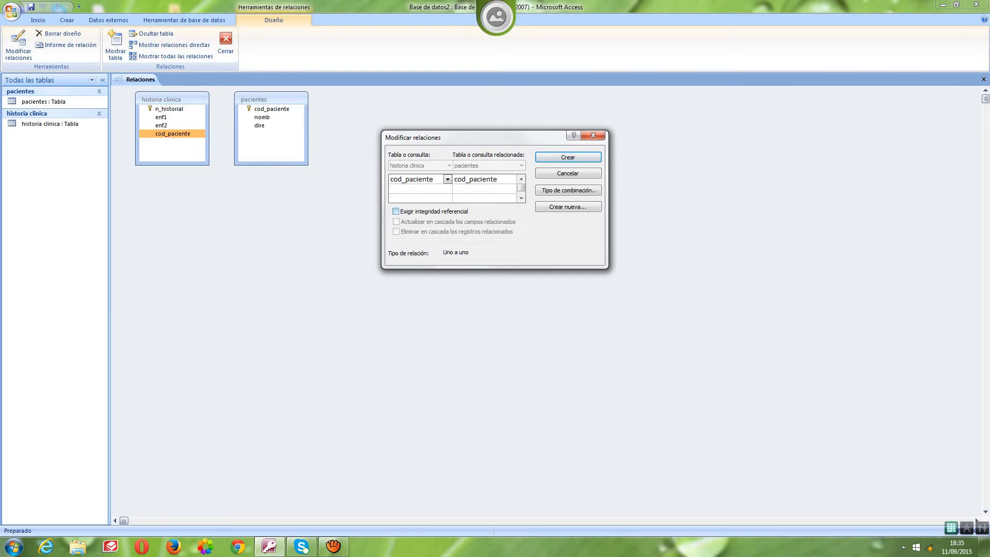
{"action": "left_click", "coordinate": [395, 211]}
{"action": "left_click", "coordinate": [396, 221]}
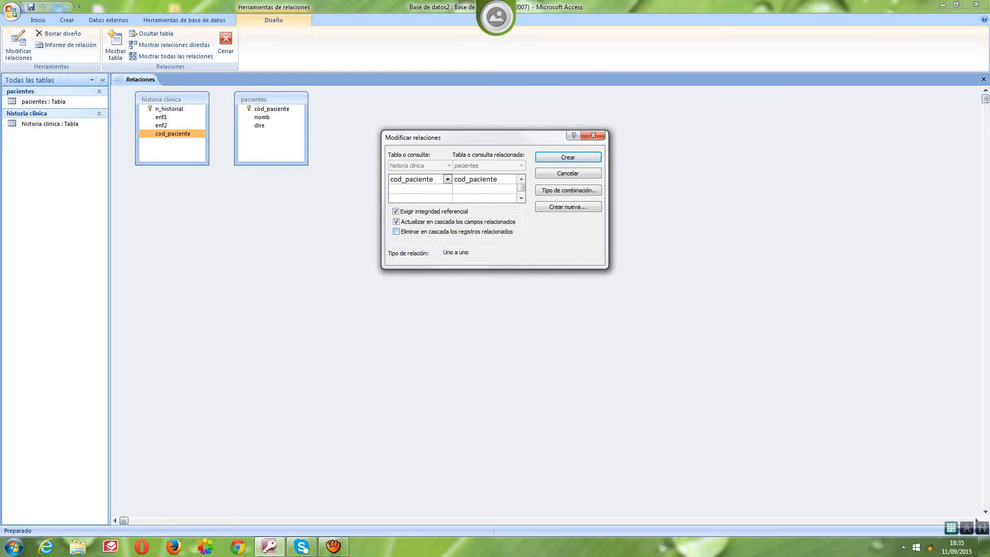
{"action": "left_click", "coordinate": [396, 232]}
{"action": "key", "text": "Return"}
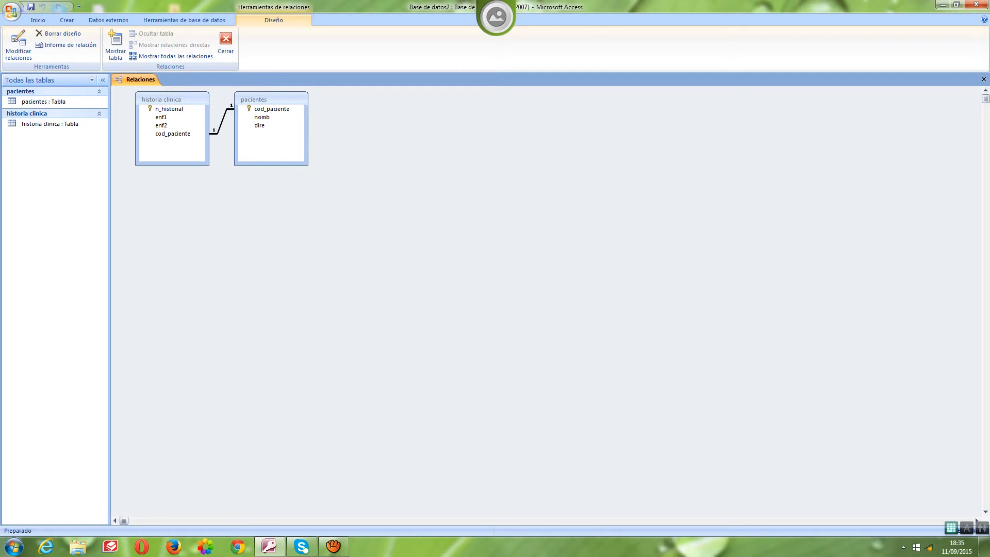
Step: Add a second copy of historia clinica to the relationships diagram and hide that duplicate
{"action": "right_click", "coordinate": [515, 318]}
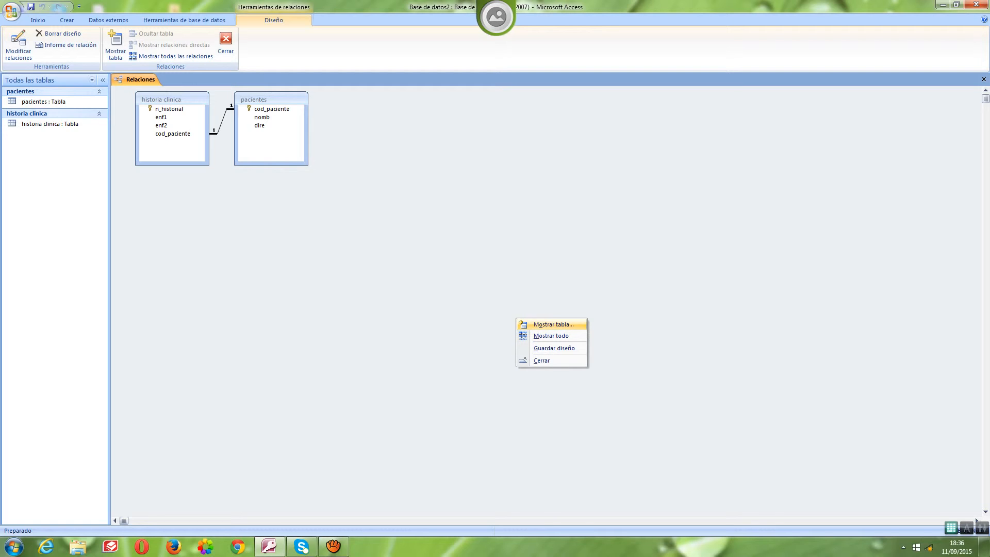
{"action": "left_click", "coordinate": [553, 325]}
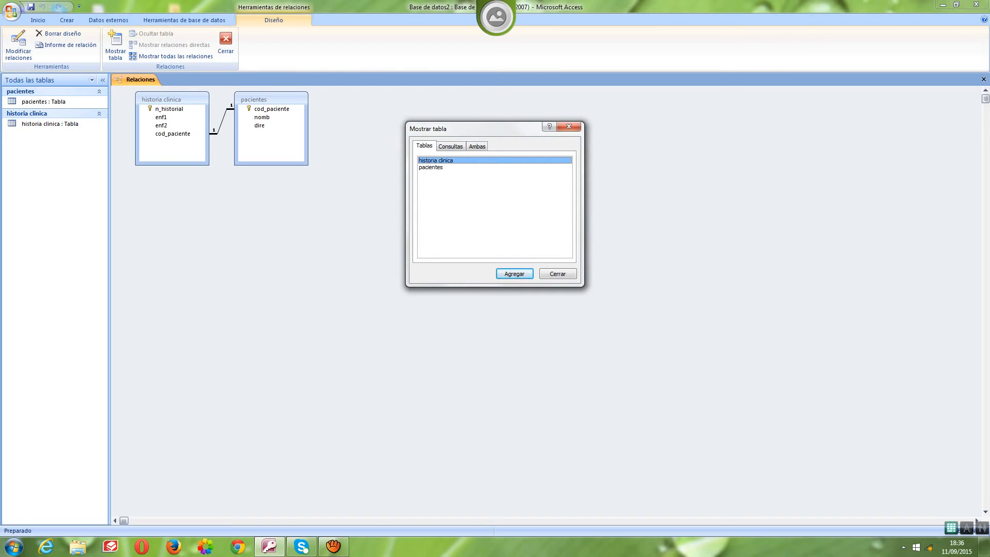
{"action": "key", "text": "Return"}
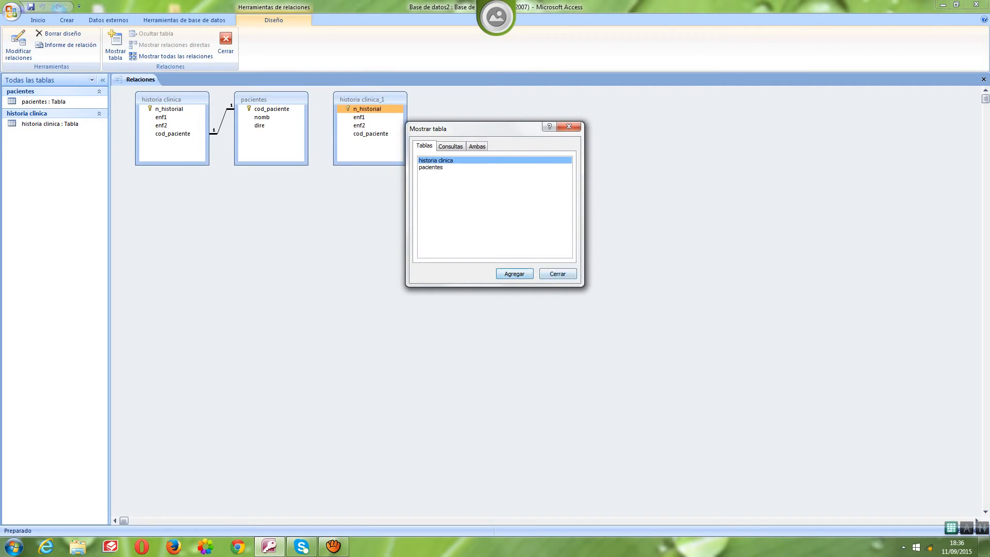
{"action": "left_click", "coordinate": [558, 274]}
{"action": "right_click", "coordinate": [392, 97]}
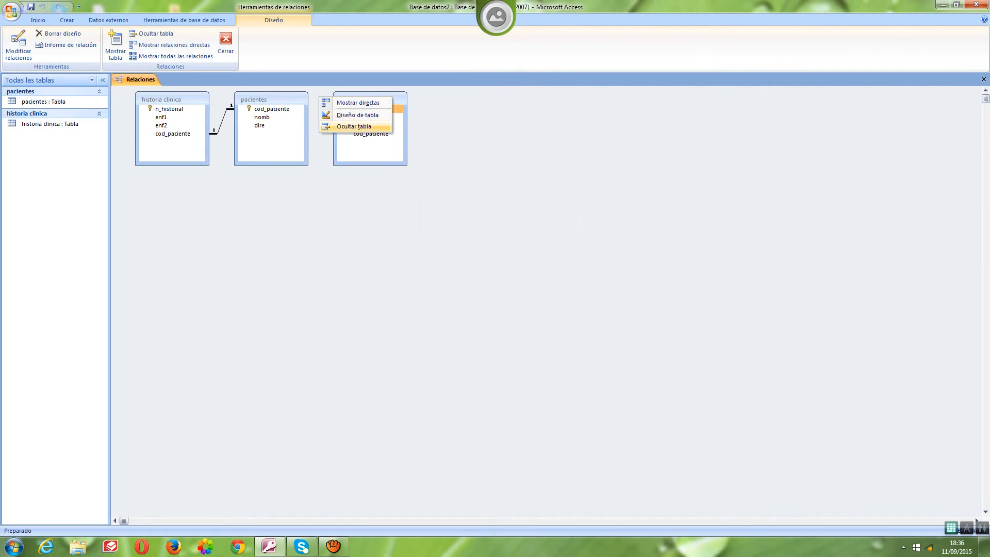
{"action": "left_click", "coordinate": [354, 126]}
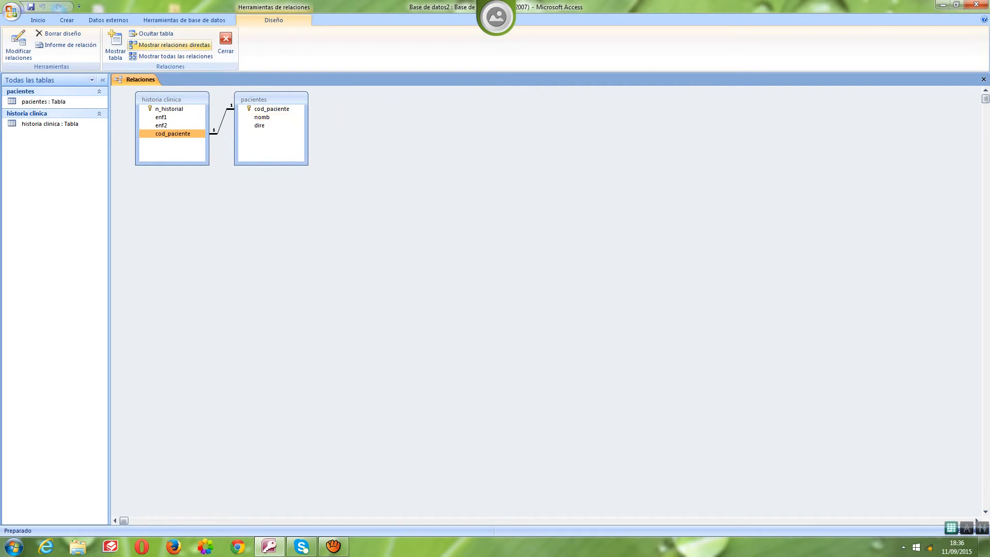
Step: Create a new table in design view with cod_rec as its Texto primary key field
{"action": "left_click", "coordinate": [67, 19]}
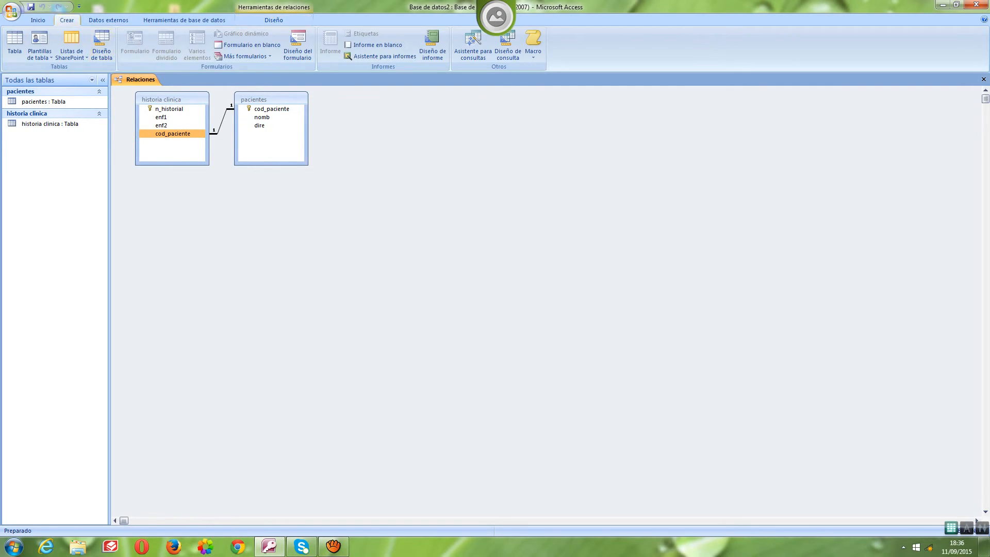
{"action": "left_click", "coordinate": [72, 47]}
{"action": "left_click", "coordinate": [101, 45]}
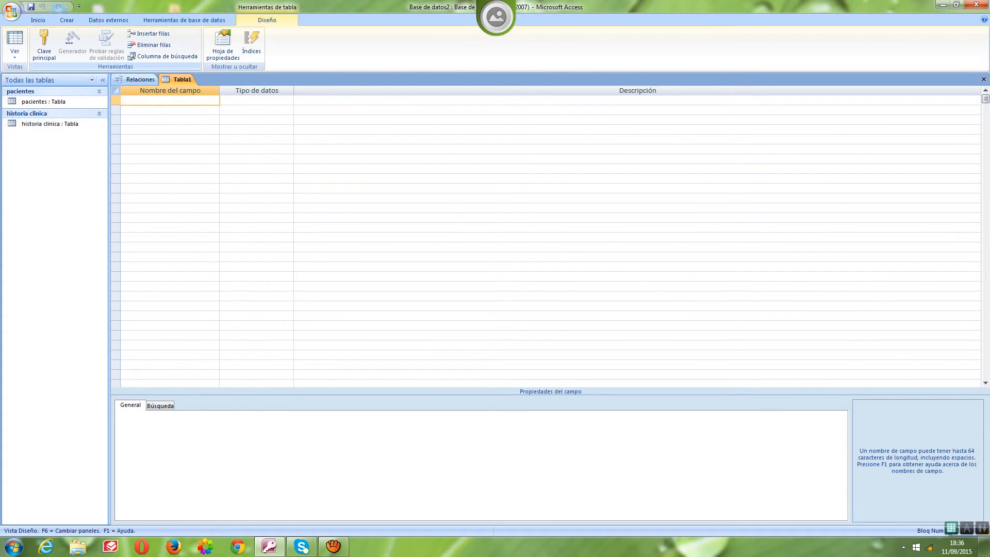
{"action": "right_click", "coordinate": [181, 81]}
{"action": "key", "text": "Escape"}
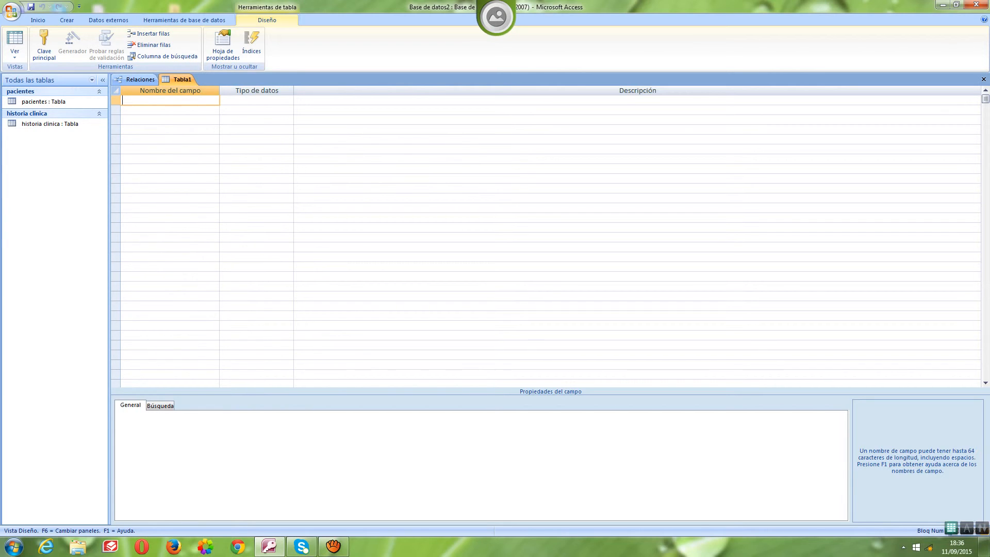
{"action": "type", "text": "cod_rece"}
{"action": "key", "text": "BackSpace"}
{"action": "key", "text": "Return"}
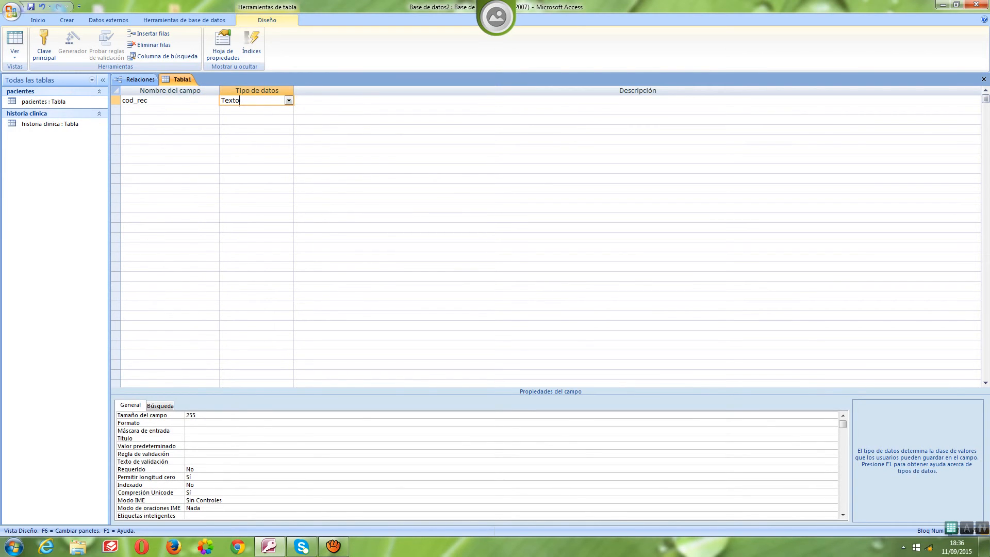
{"action": "left_click", "coordinate": [148, 101]}
{"action": "left_click", "coordinate": [44, 45]}
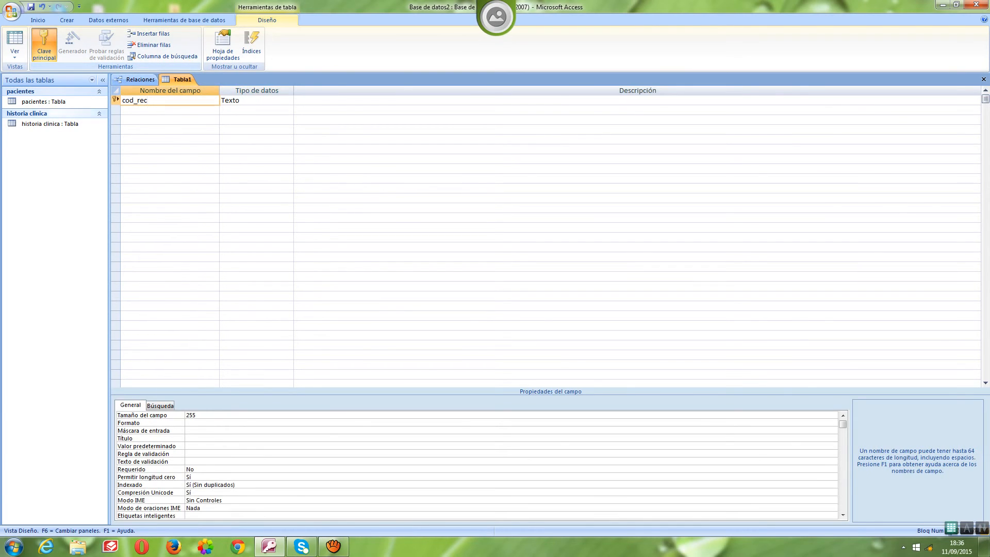
Step: Add the fields descripcion and cod_paciente to the new table, both with data type Texto
{"action": "left_click", "coordinate": [148, 111]}
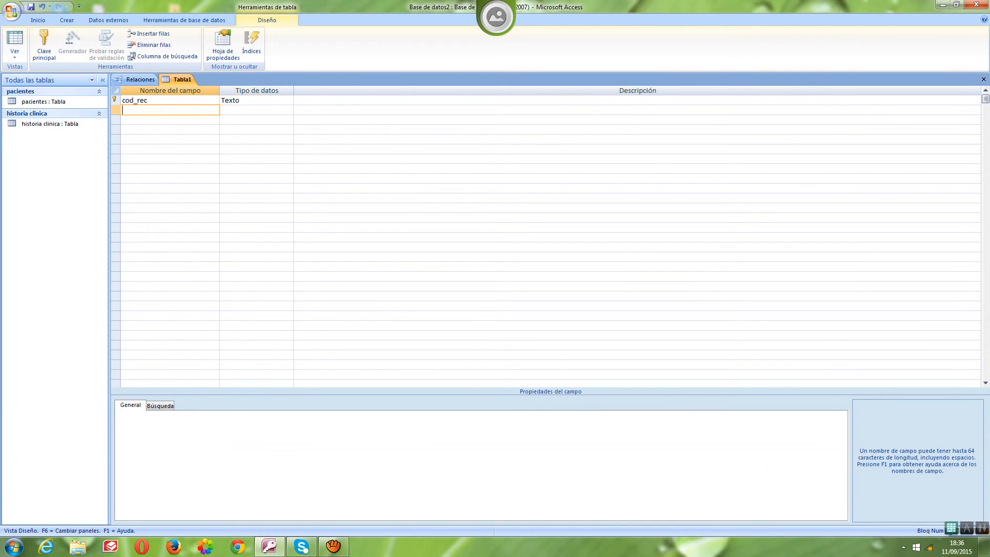
{"action": "type", "text": "descrpcioni"}
{"action": "key", "text": "Return"}
{"action": "key", "text": "Return"}
{"action": "key", "text": "Return"}
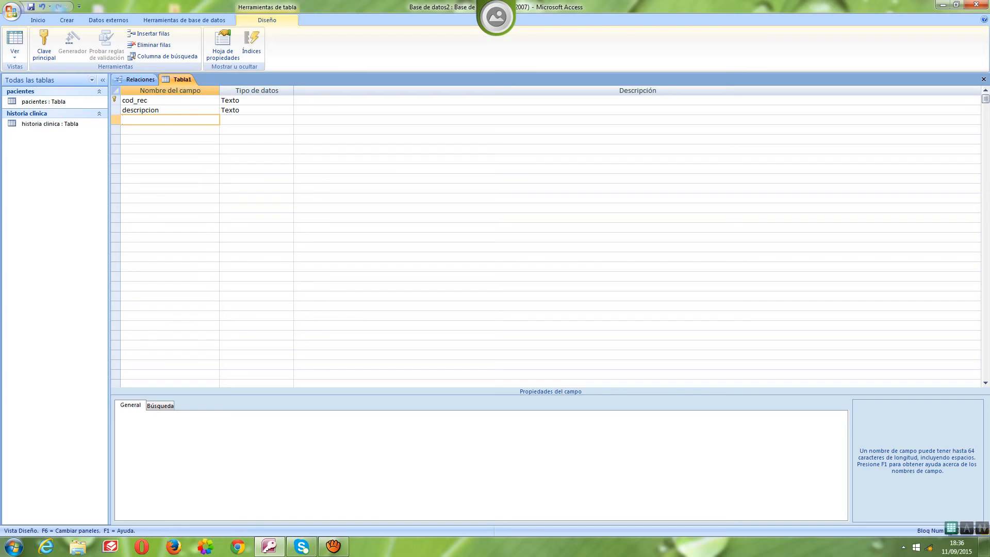
{"action": "type", "text": "cod_paciente"}
{"action": "key", "text": "Tab"}
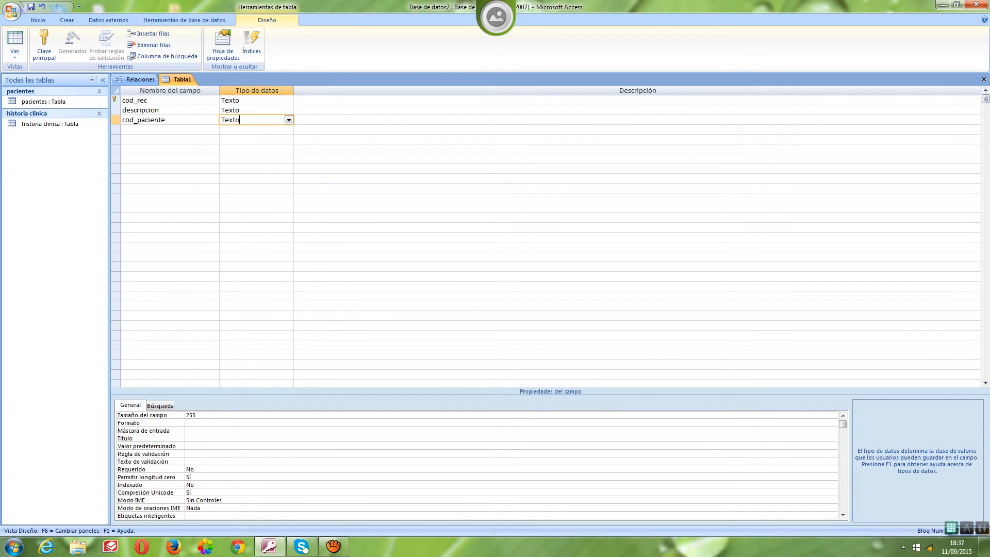
Step: Save the new table under the name recetas
{"action": "right_click", "coordinate": [178, 79]}
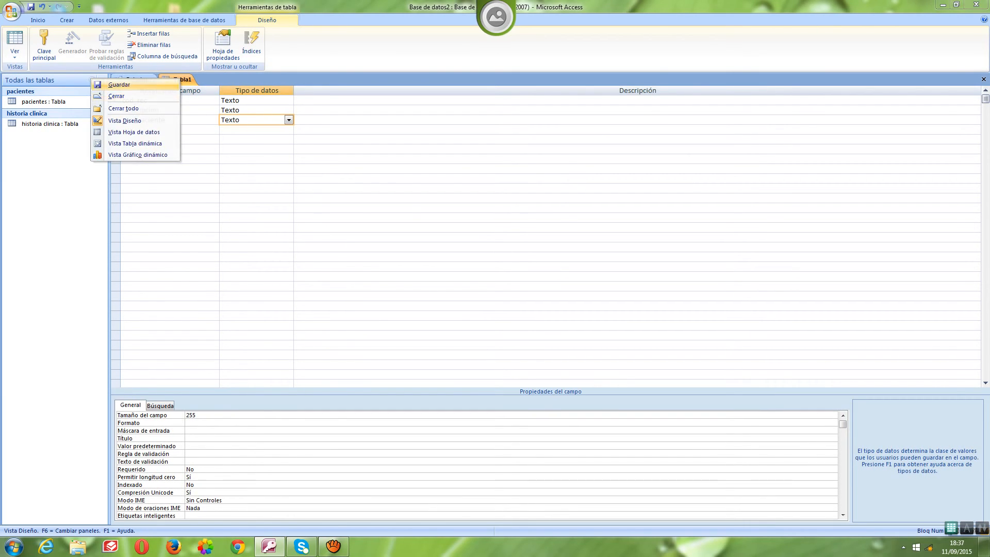
{"action": "left_click", "coordinate": [139, 85]}
{"action": "key", "text": "BackSpace"}
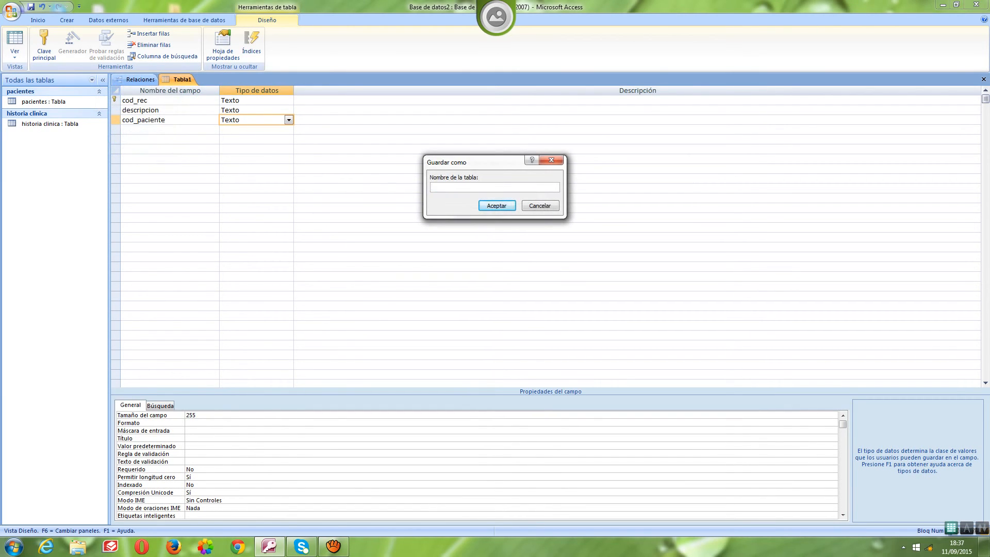
{"action": "type", "text": "recetas"}
{"action": "key", "text": "Return"}
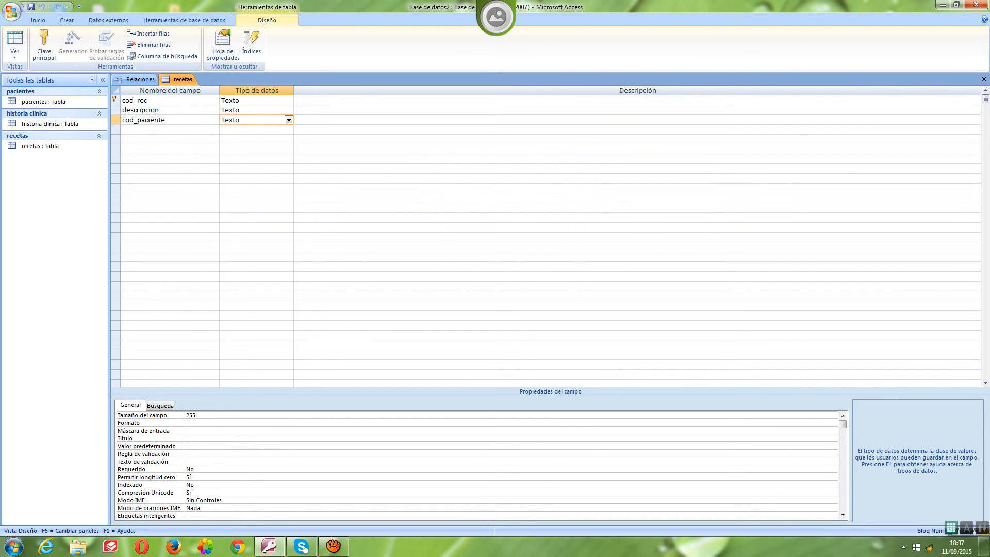
Step: Close all open objects, saving the changes to the relationships layout
{"action": "right_click", "coordinate": [188, 79]}
{"action": "left_click", "coordinate": [132, 106]}
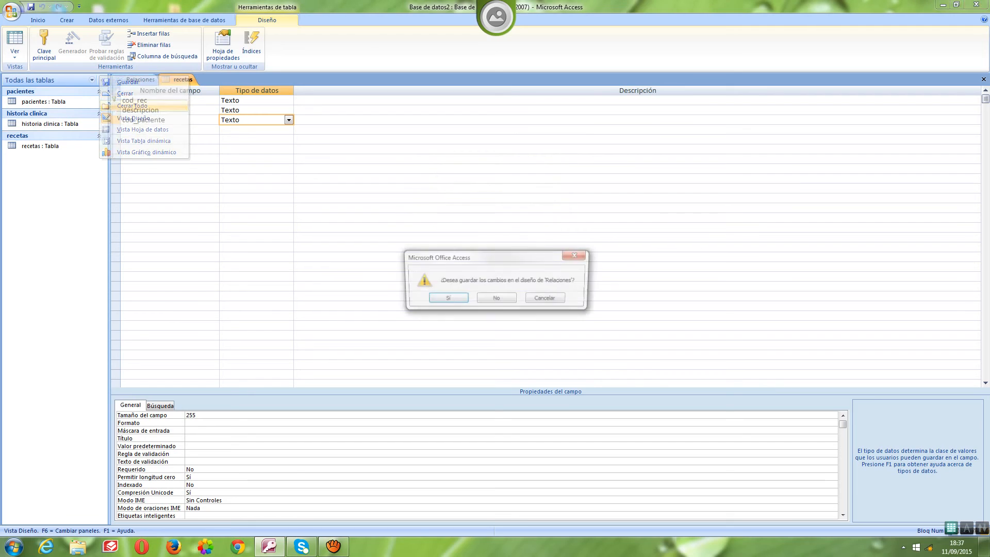
{"action": "key", "text": "Return"}
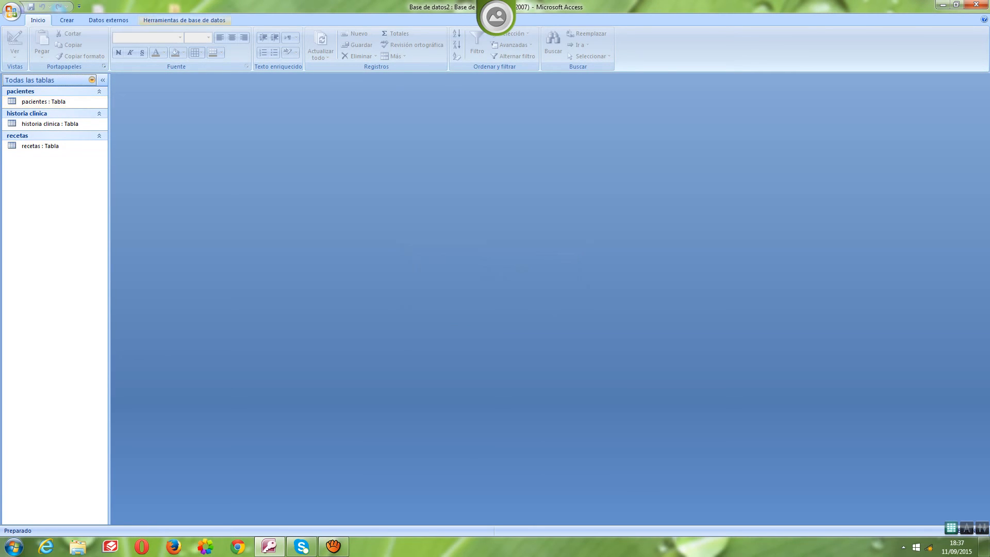
Step: Reopen the database relationships window and add the recetas table to it
{"action": "left_click", "coordinate": [184, 19]}
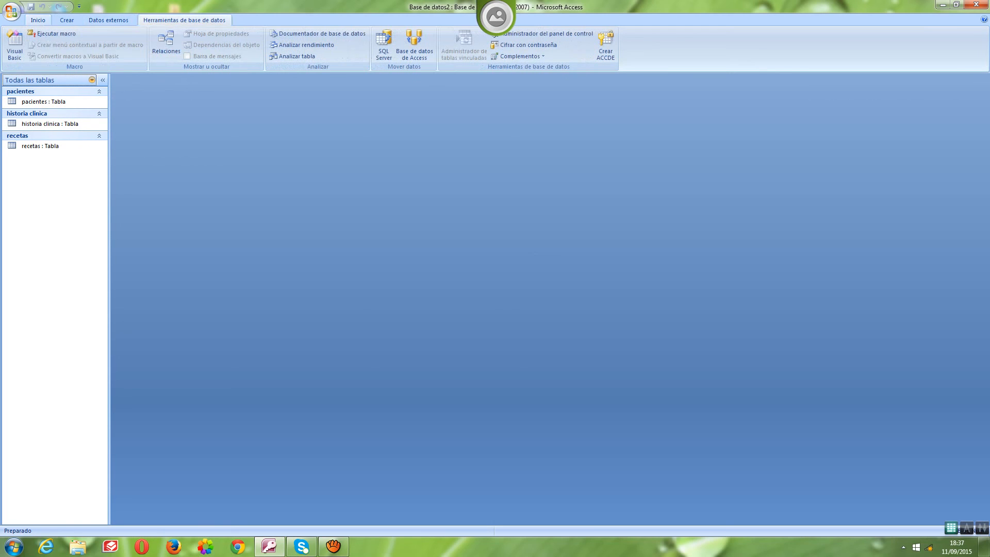
{"action": "left_click", "coordinate": [166, 43]}
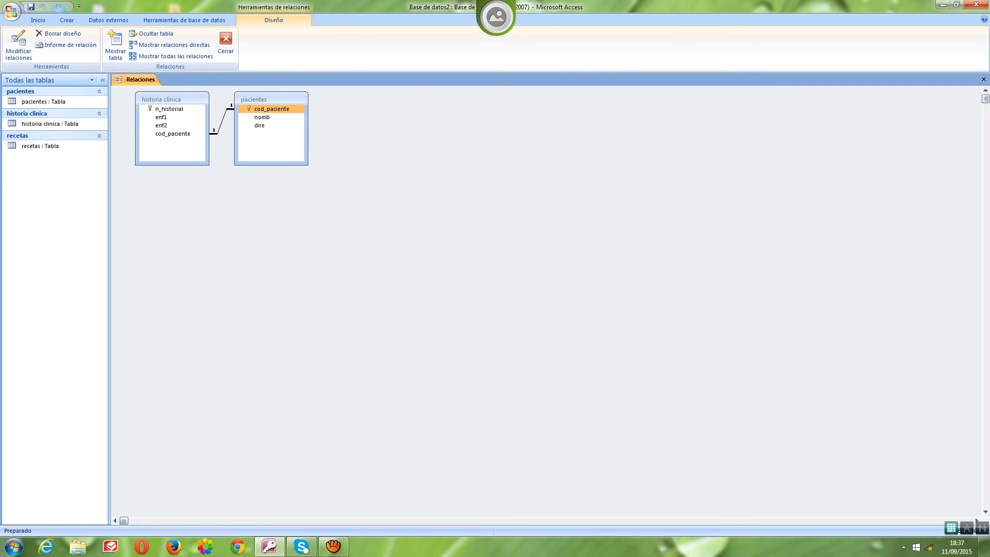
{"action": "right_click", "coordinate": [409, 275]}
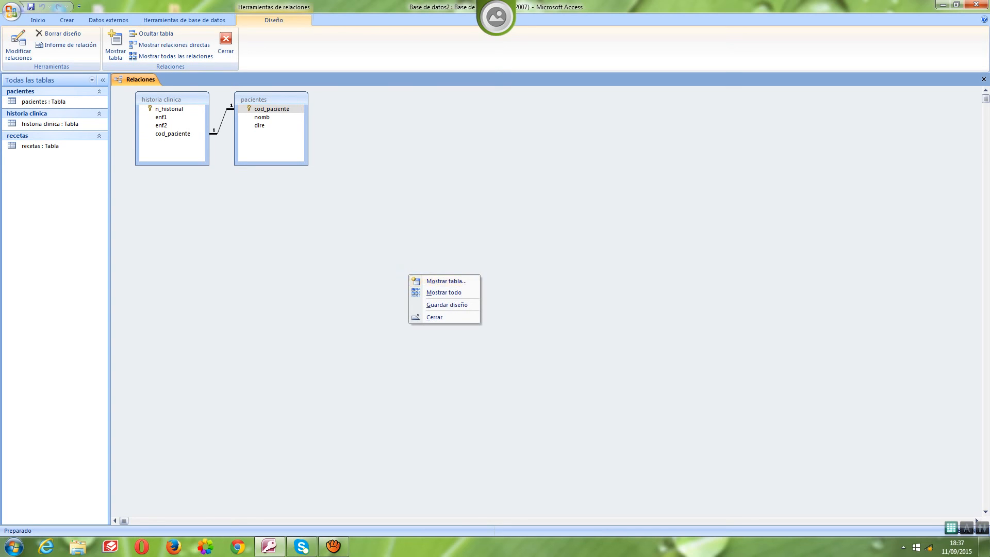
{"action": "left_click", "coordinate": [446, 281]}
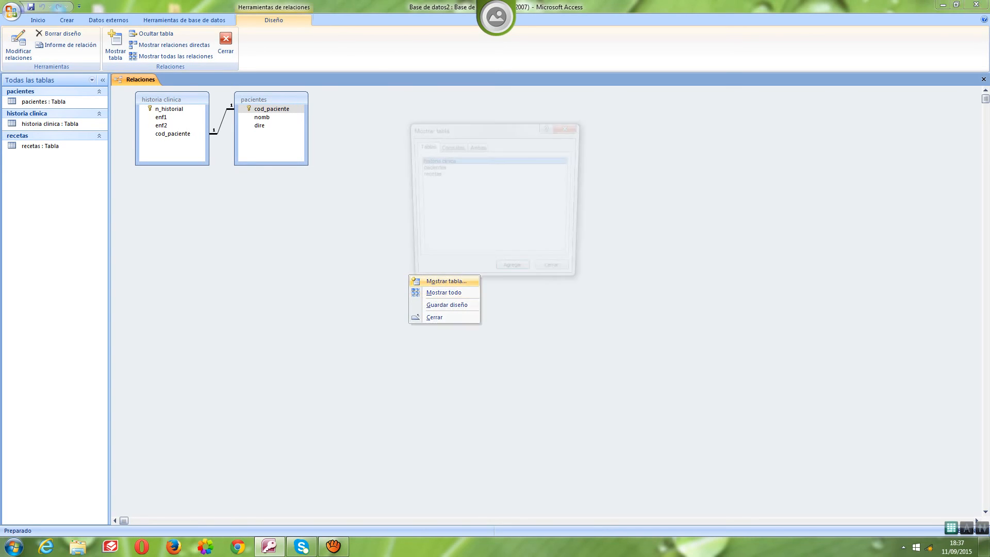
{"action": "left_click", "coordinate": [428, 175]}
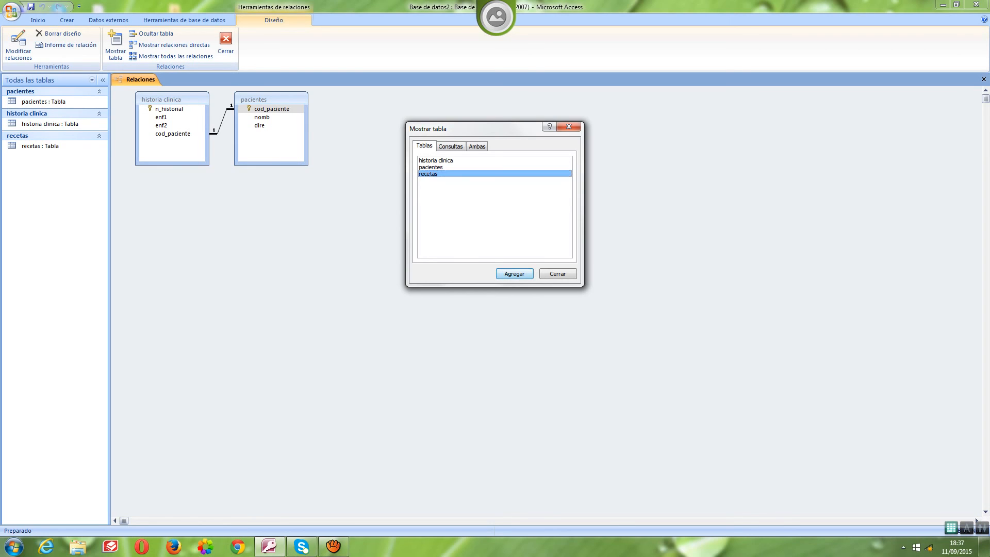
{"action": "left_click", "coordinate": [514, 274]}
{"action": "left_click", "coordinate": [557, 273]}
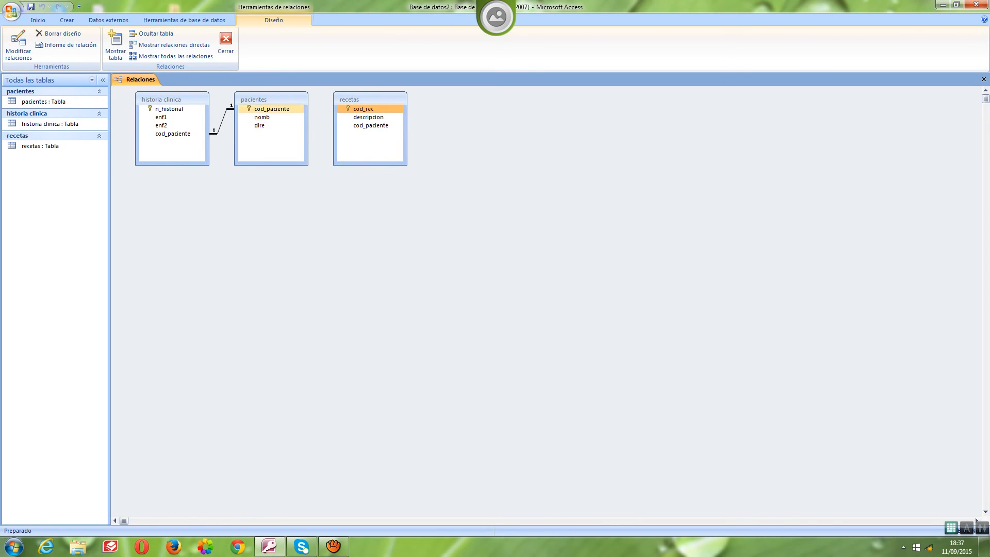
Step: Relate pacientes to recetas one-to-many through cod_paciente, enforcing referential integrity with cascading updates and deletes
{"action": "left_click", "coordinate": [272, 109]}
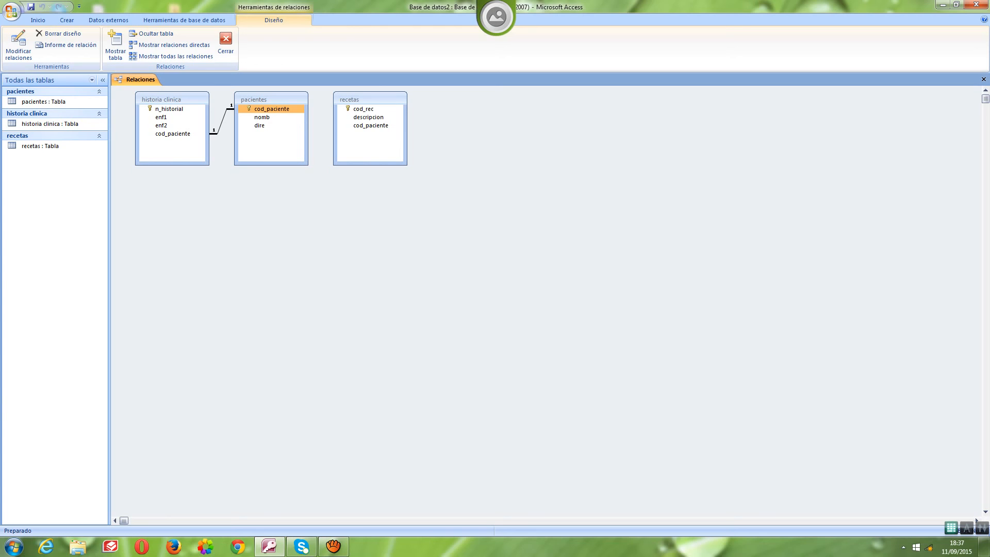
{"action": "left_click_drag", "start_coordinate": [272, 108], "coordinate": [371, 126]}
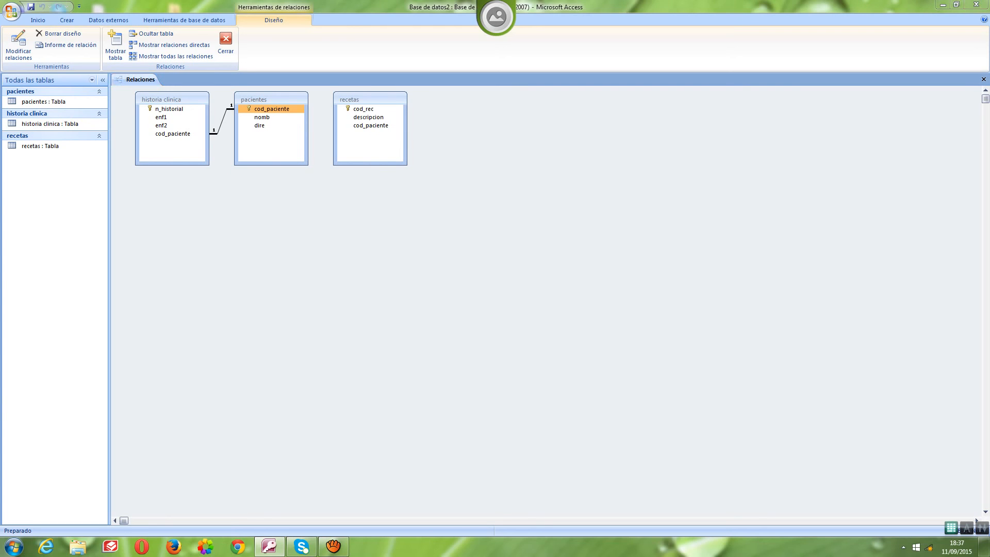
{"action": "left_click", "coordinate": [396, 211]}
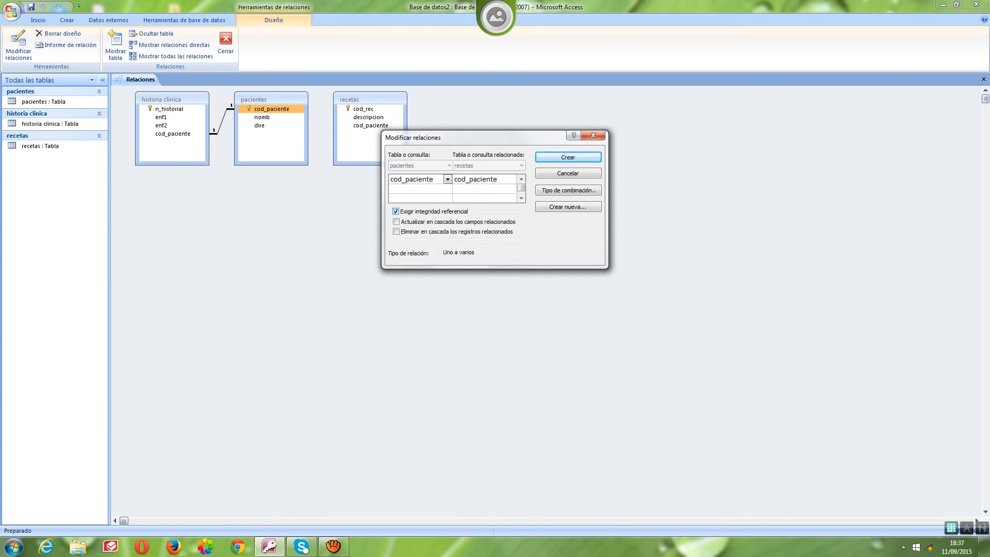
{"action": "left_click", "coordinate": [396, 222]}
{"action": "left_click", "coordinate": [396, 222]}
{"action": "left_click", "coordinate": [395, 231]}
{"action": "left_click", "coordinate": [396, 222]}
{"action": "key", "text": "Return"}
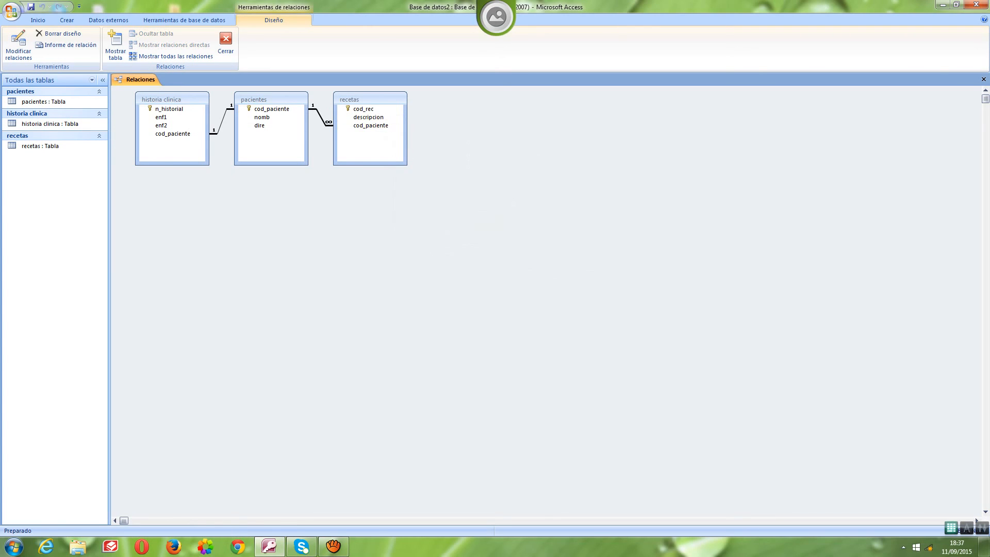